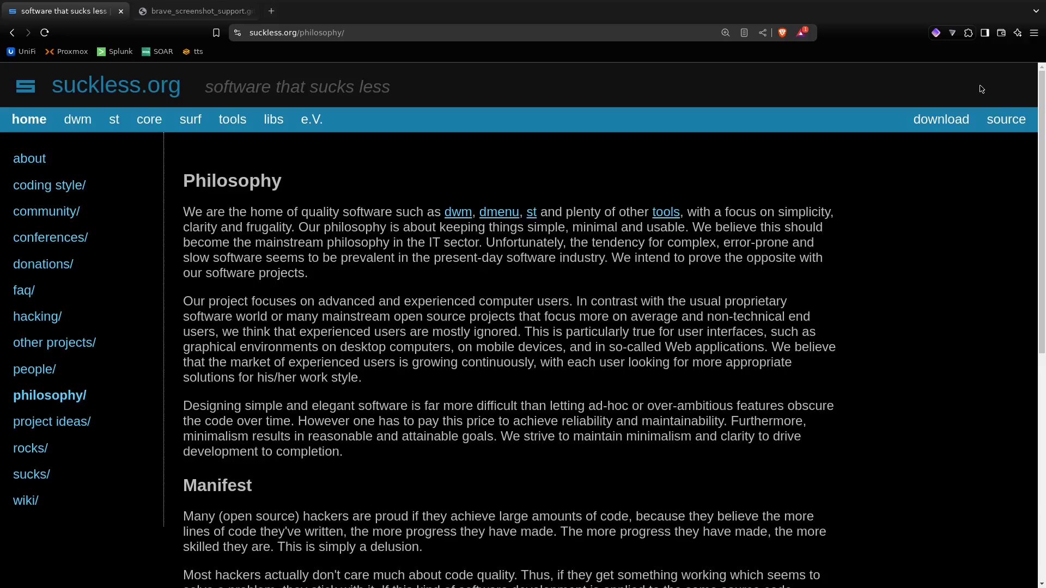
Step: Select the local NixOS installer ISO as the new VM's install media
drag(49, 396, 65, 398)
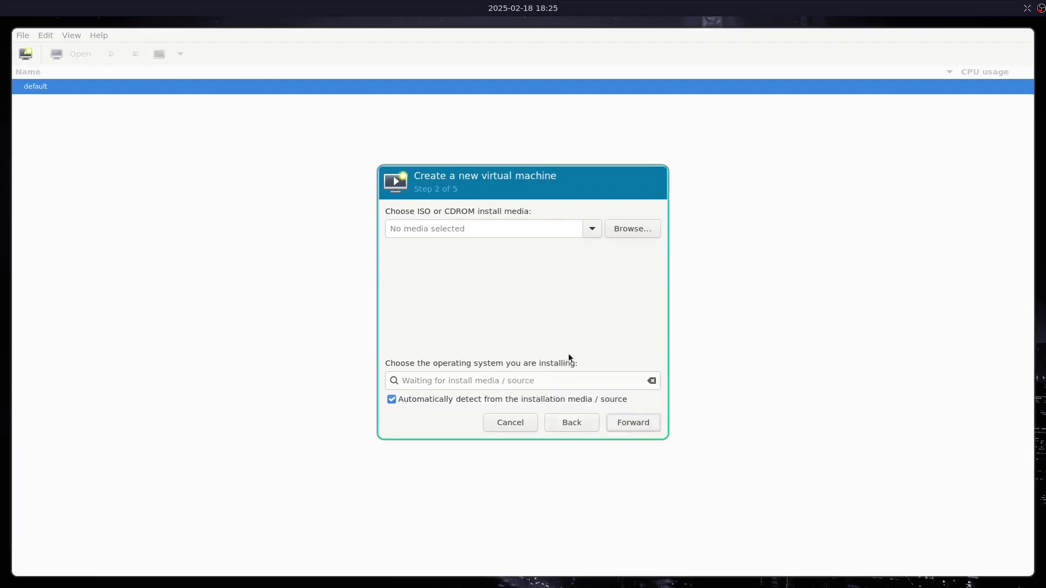
click(632, 229)
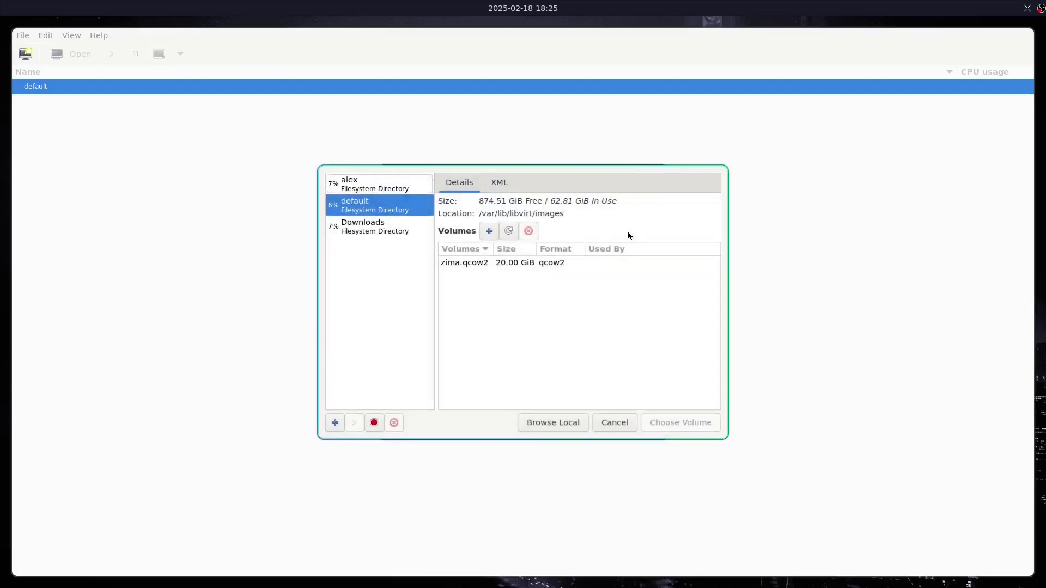
click(566, 423)
click(463, 198)
click(833, 70)
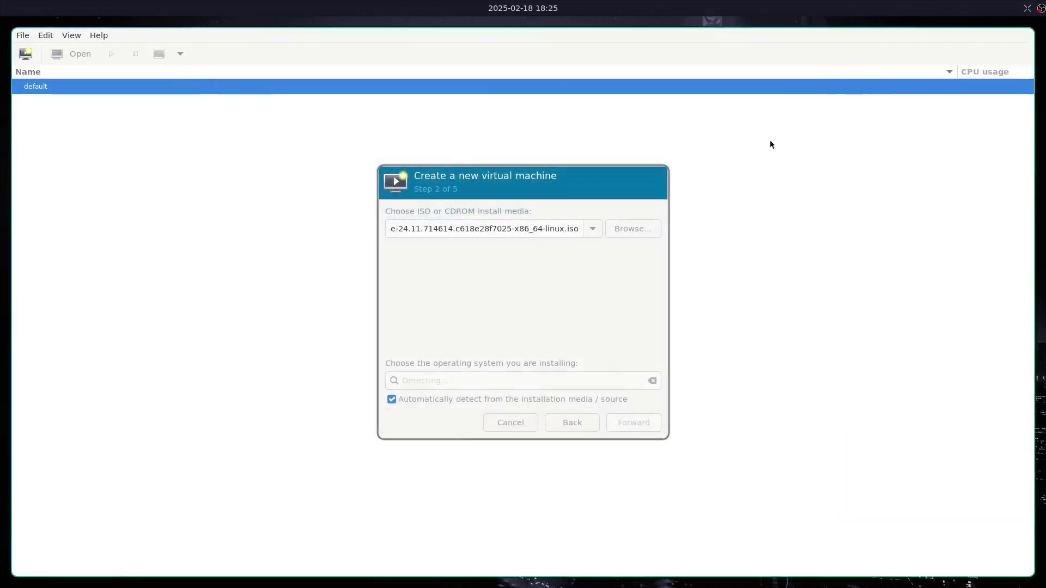
click(629, 422)
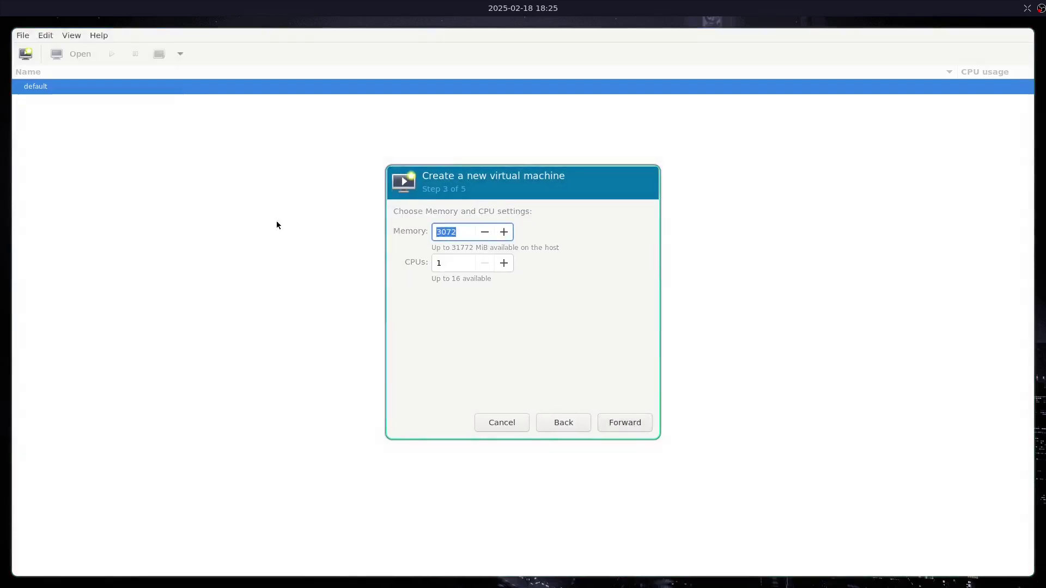
Step: Give the VM 4096 MiB memory and 4 CPUs, then create nixos-unstable
click(325, 229)
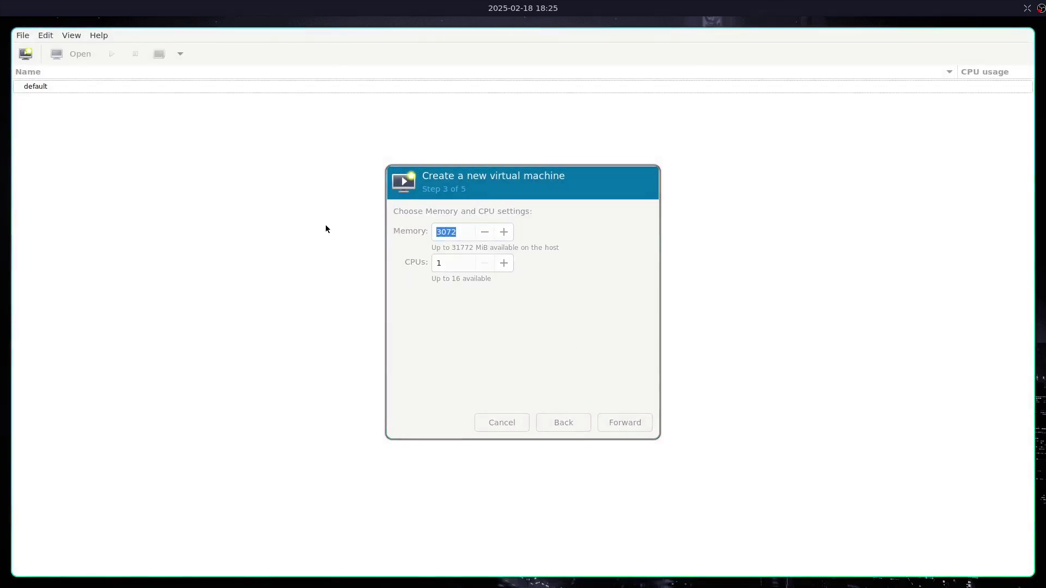
click(467, 227)
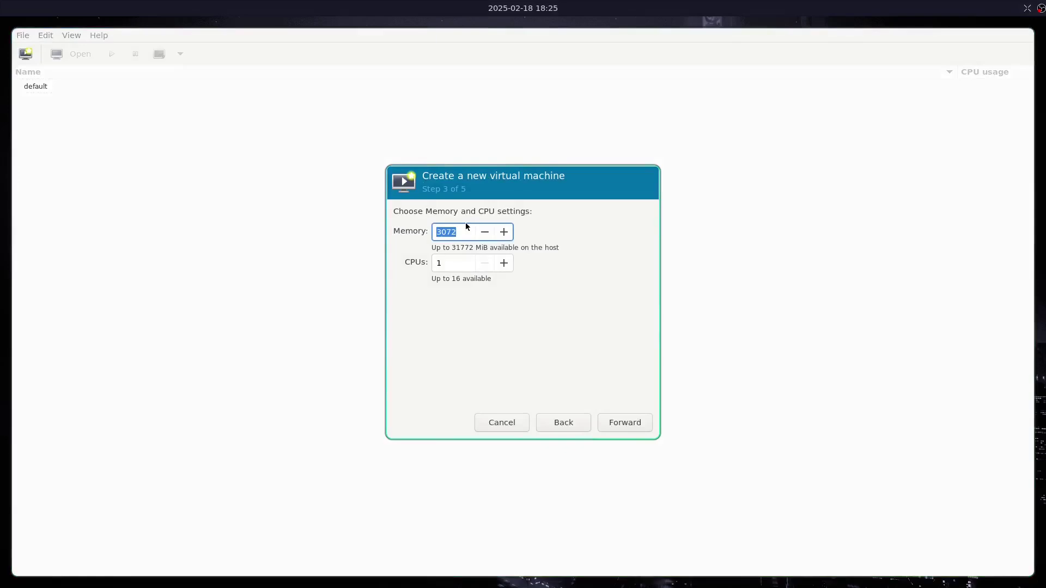
text(4096)
key(Tab)
text(5)
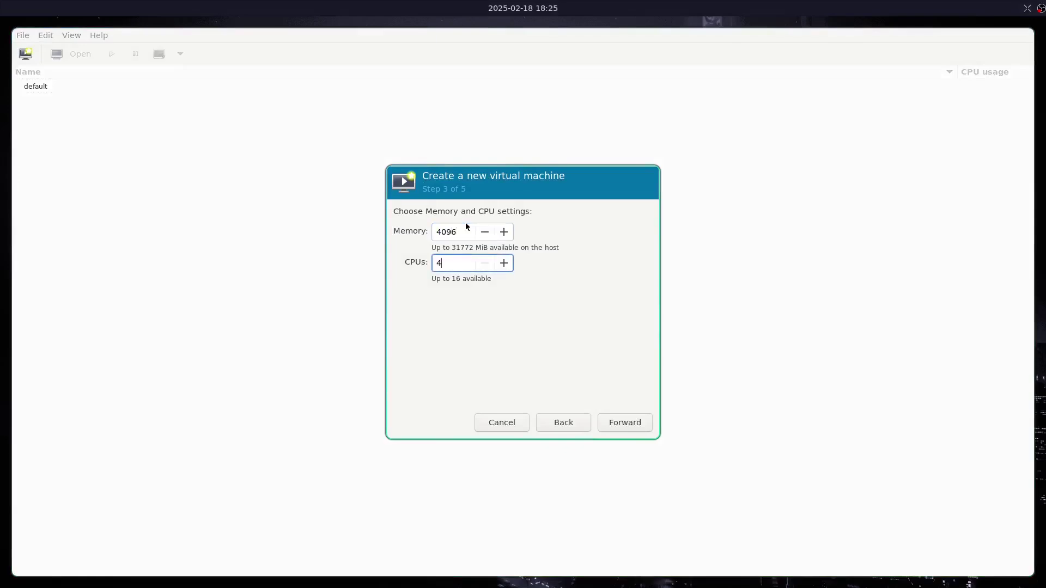
click(623, 423)
click(626, 423)
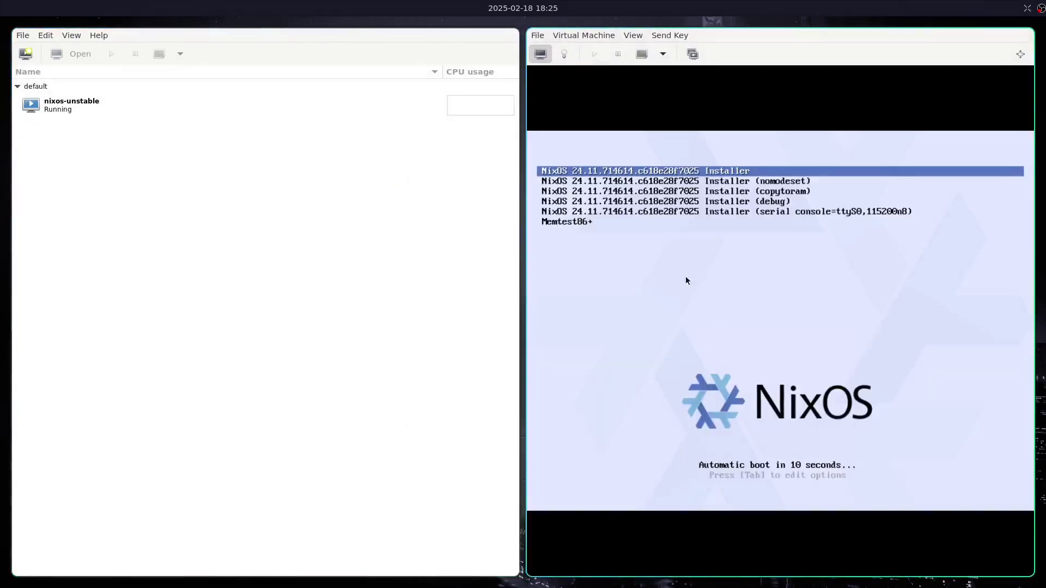
Step: Fullscreen the VM console and advance the installer to the user account page
key(ctrl+w)
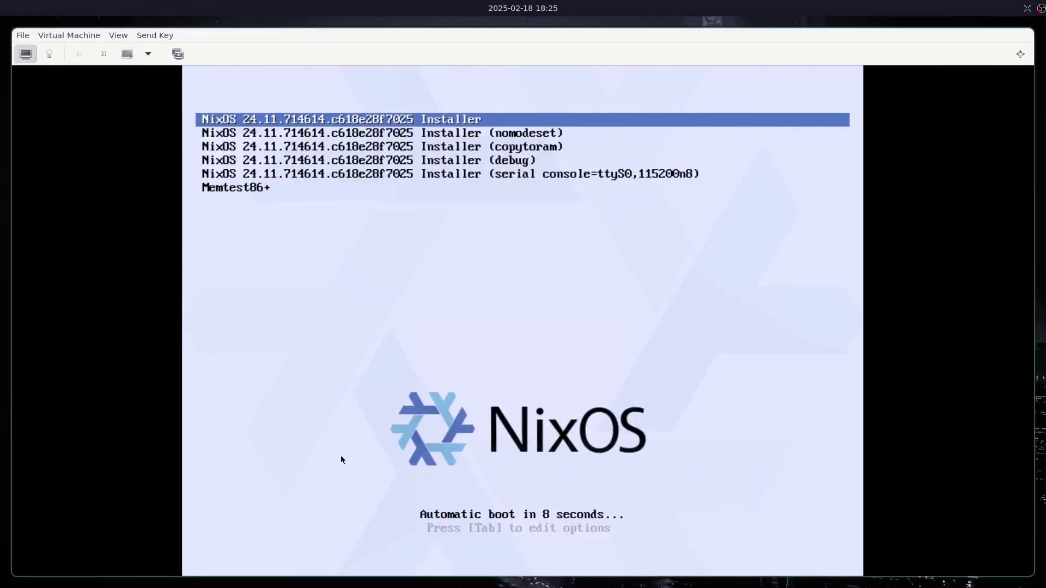
click(1020, 54)
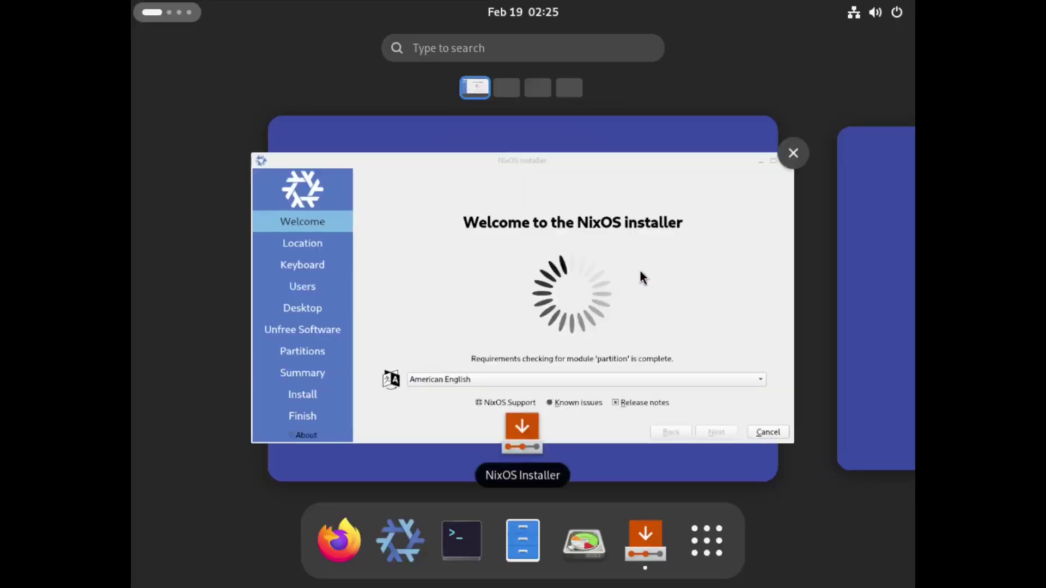
click(715, 428)
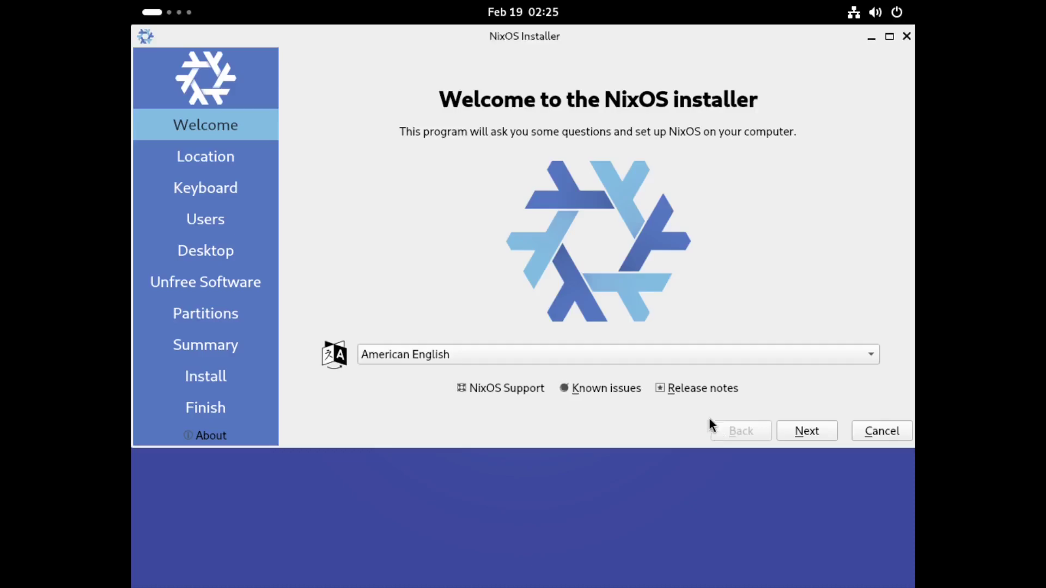
click(792, 436)
click(809, 436)
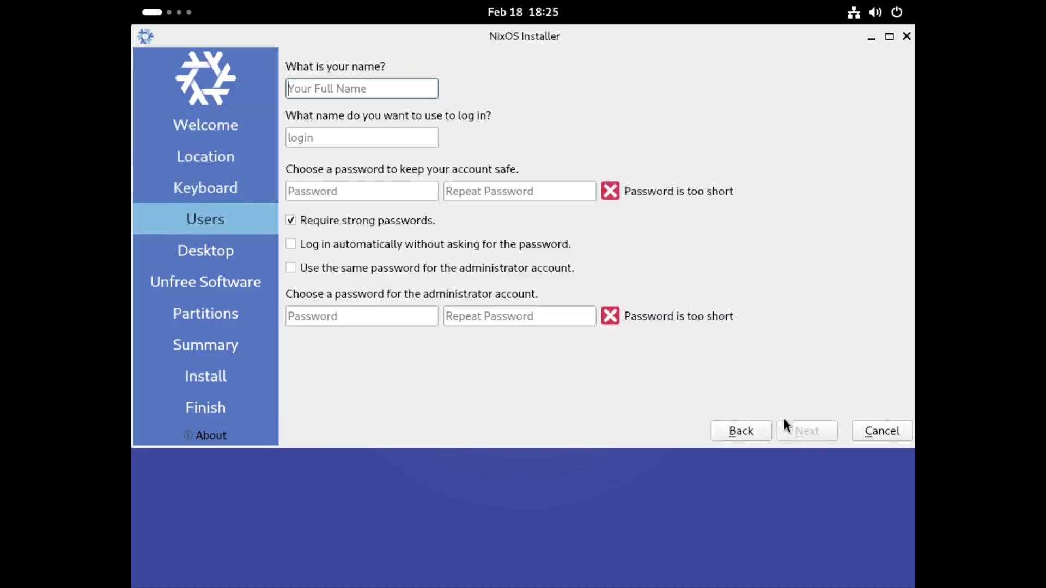
text(nixos)
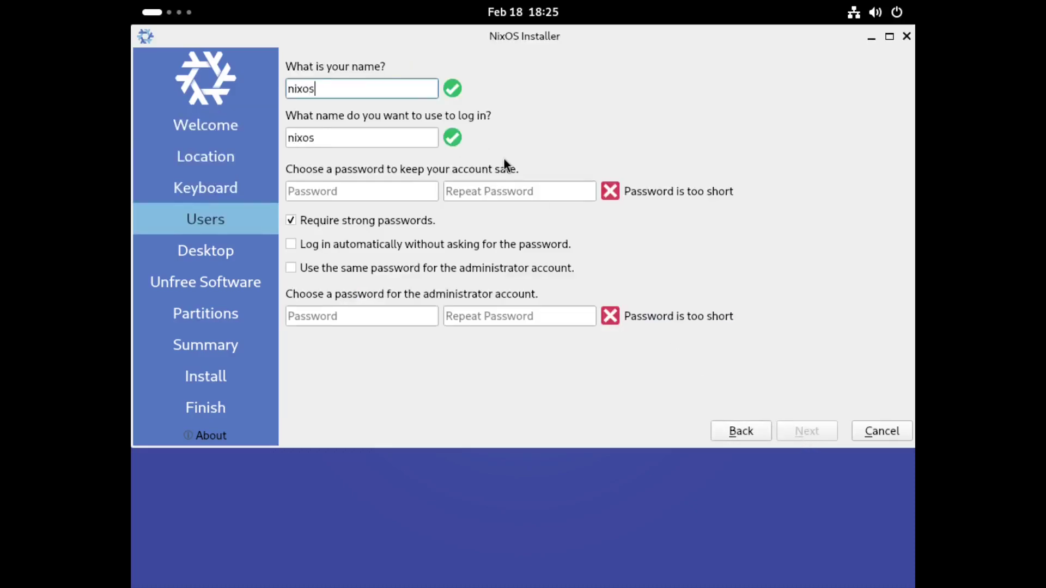
key(Tab)
key(Tab)
key(Tab)
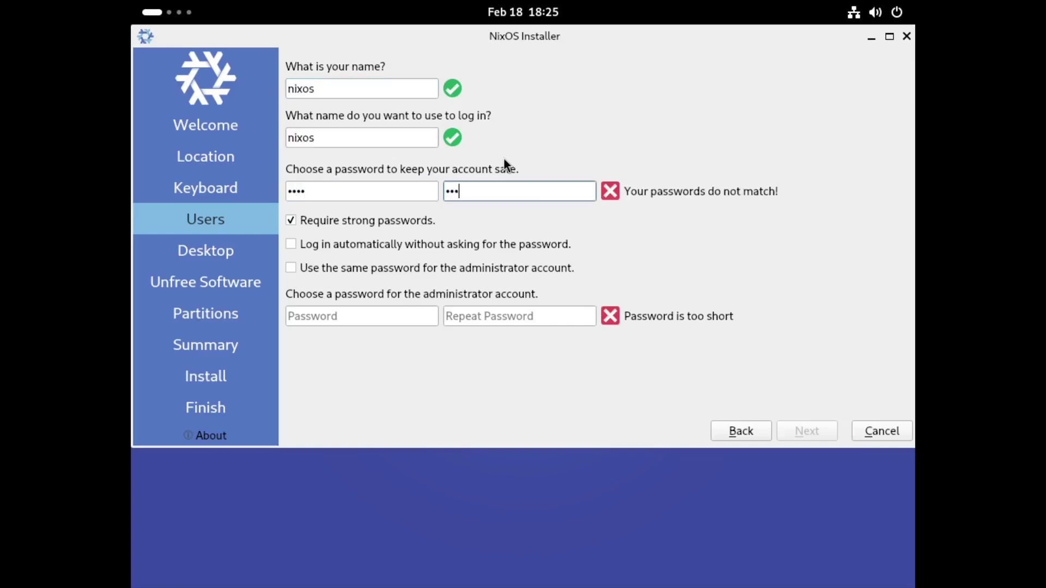
key(Tab)
key(space)
key(Tab)
key(Tab)
key(space)
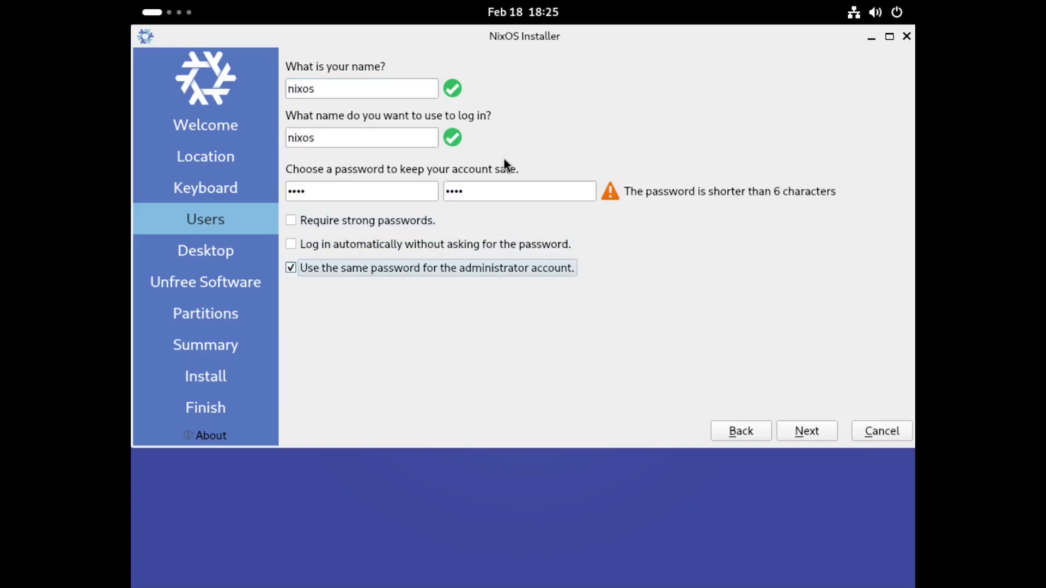
key(Tab)
key(Tab)
key(space)
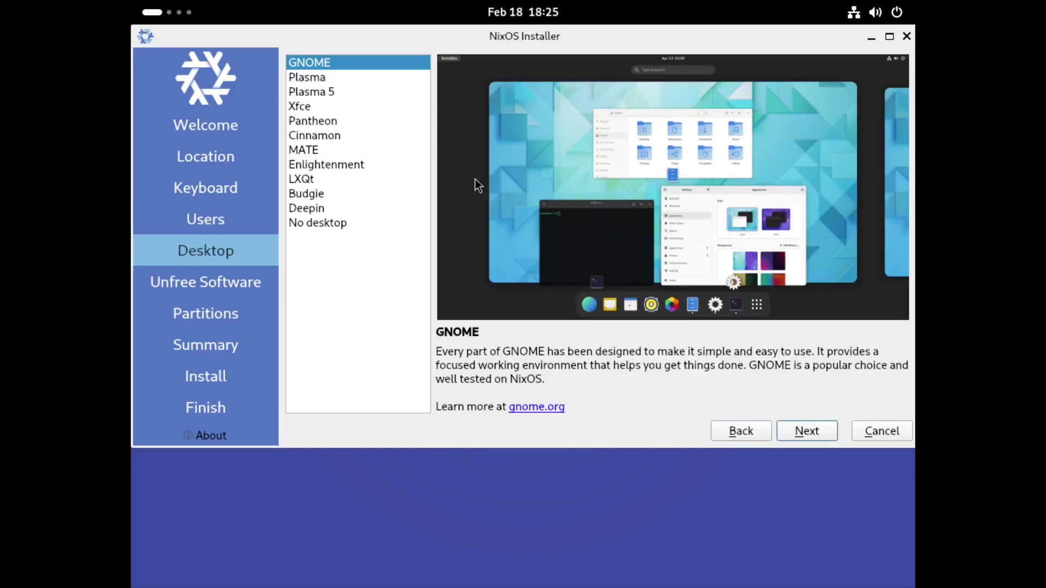
Step: Choose no desktop, erase the whole disk, and run the installation with restart
click(326, 223)
click(815, 430)
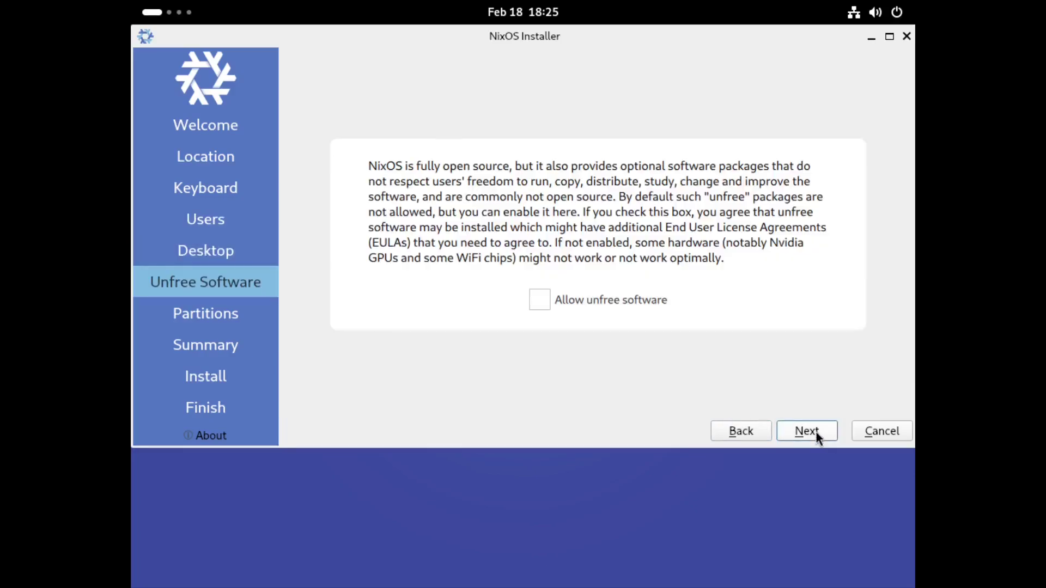
click(384, 112)
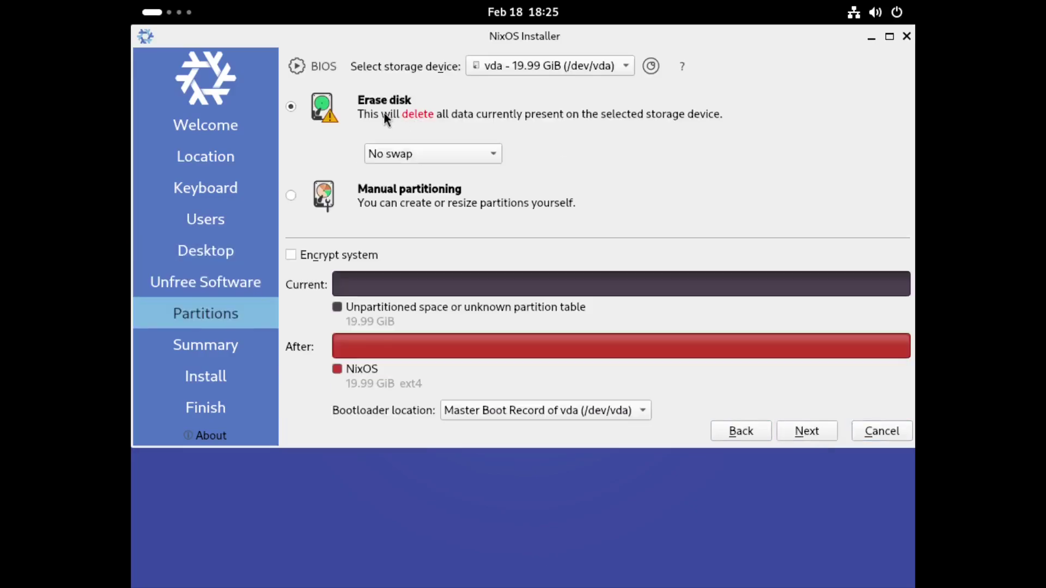
click(817, 432)
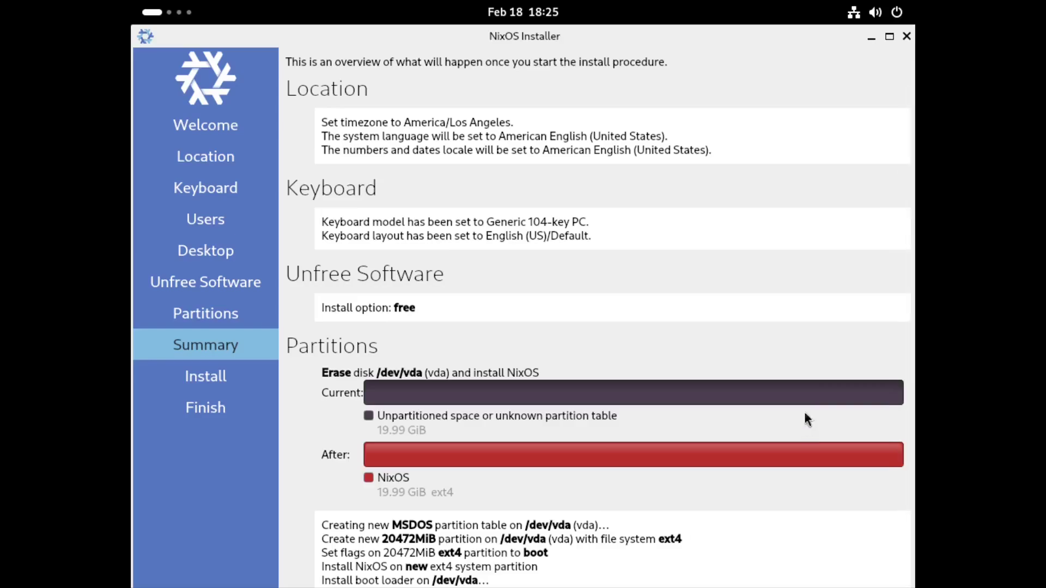
click(896, 40)
click(828, 566)
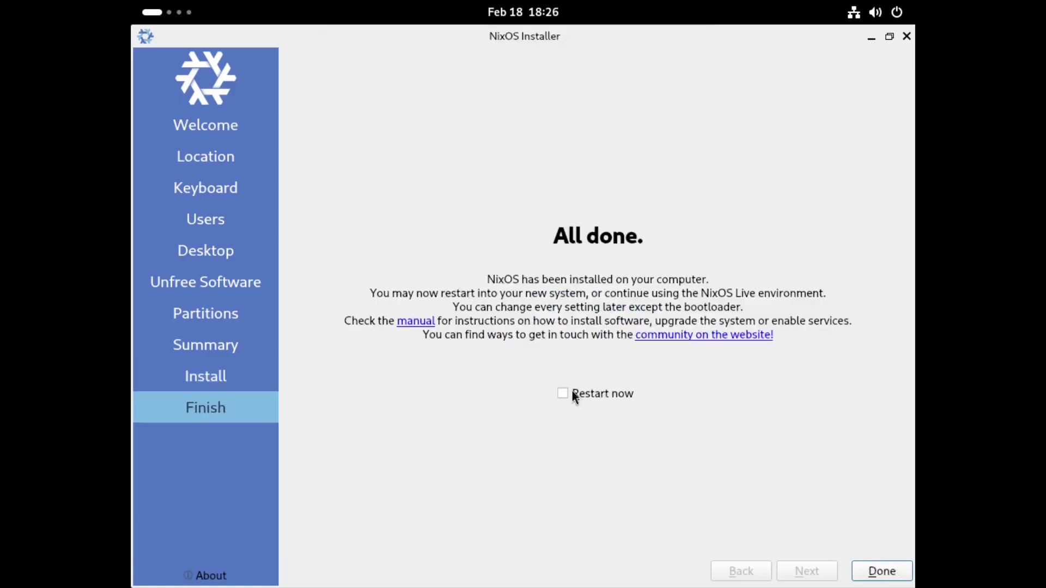
click(562, 394)
Step: Reboot into installed NixOS, log in as nixos, and sudo nano /etc/nixos/configuration.nix
click(880, 575)
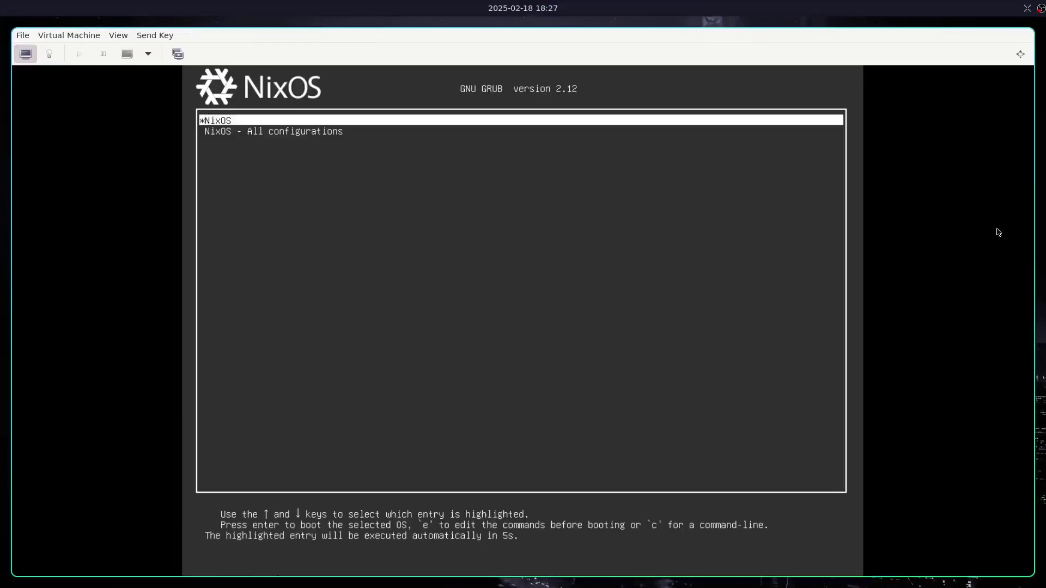
click(1019, 53)
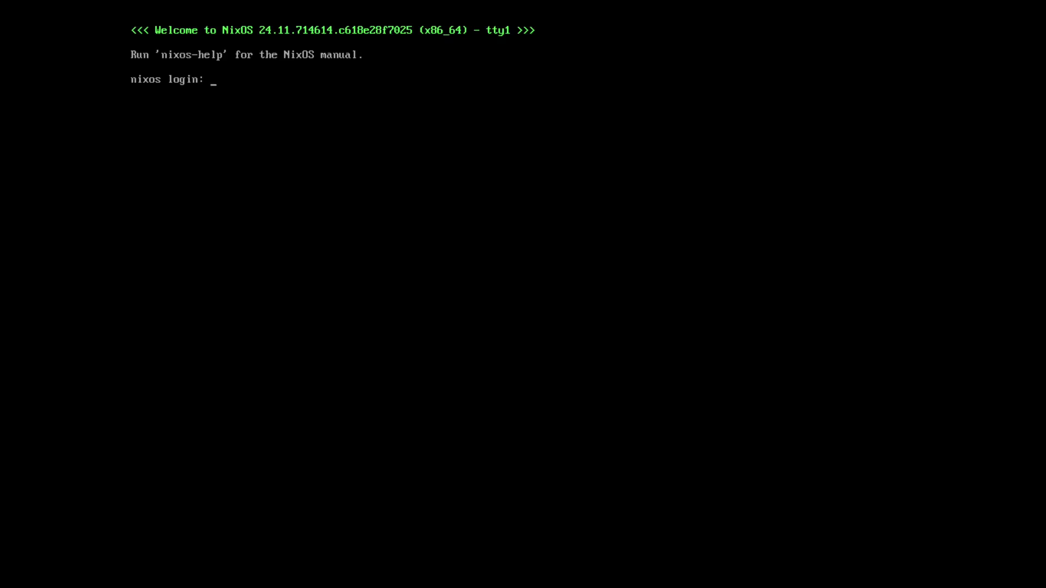
text(nixos)
key(Return)
key(Return)
text(sud)
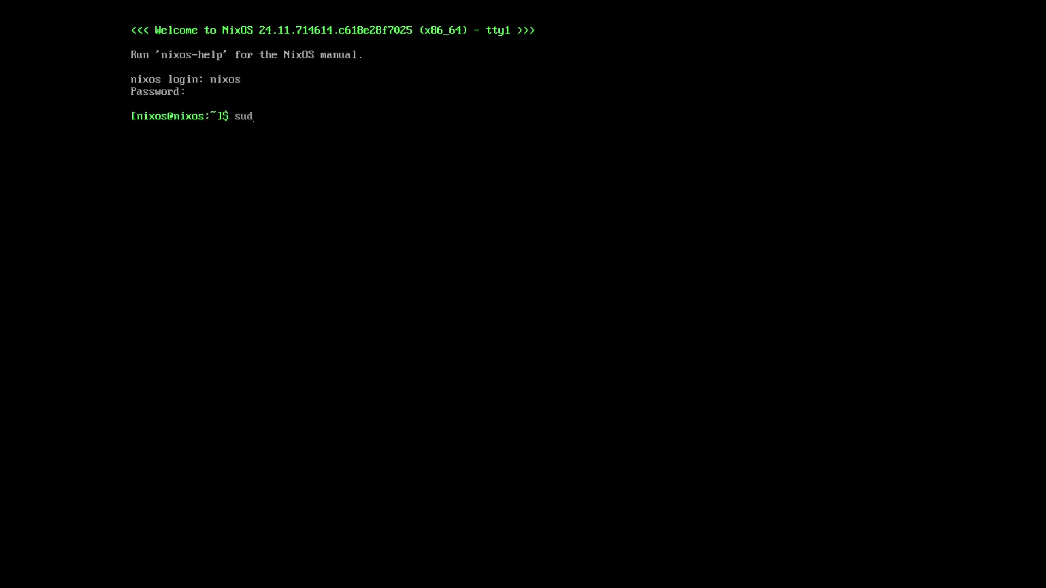
text(o nano /etc/nix)
text(os/conf)
key(Tab)
key(Return)
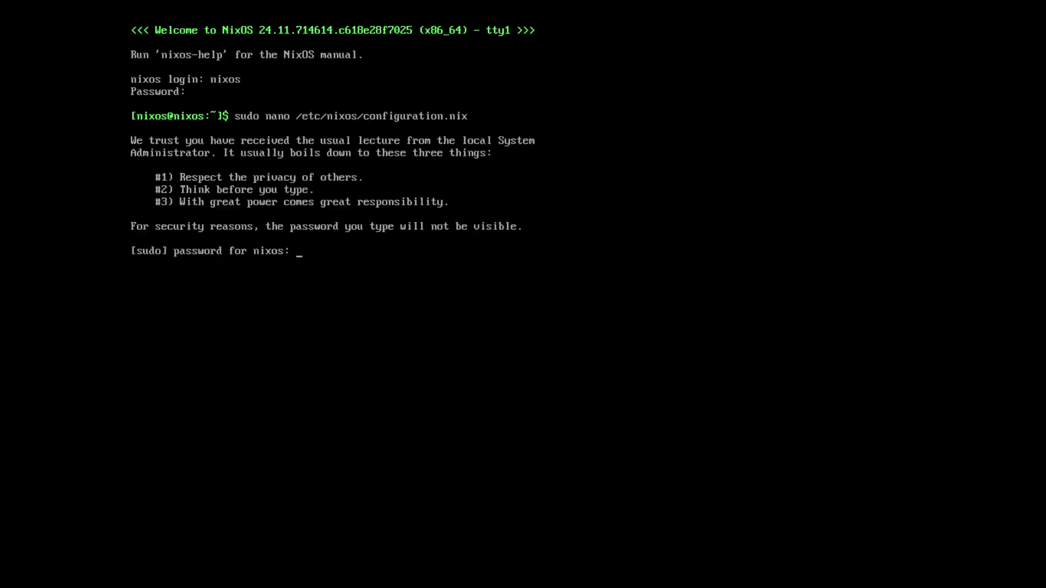
key(Return)
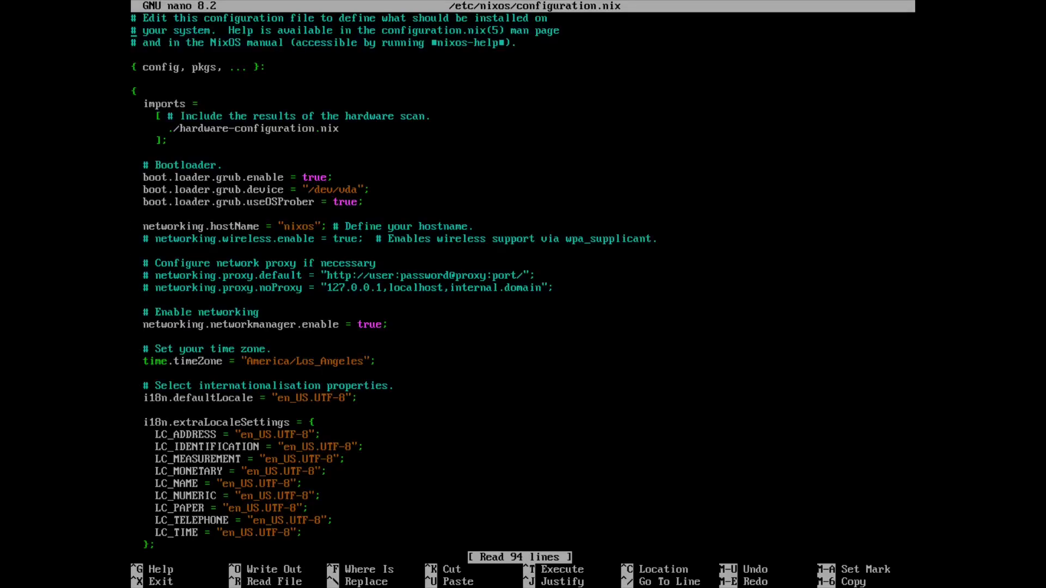
Step: Enable services.xserver and services.xserver.windowManager.dwm in configuration.nix
key(Down)
key(Down)
key(Down)
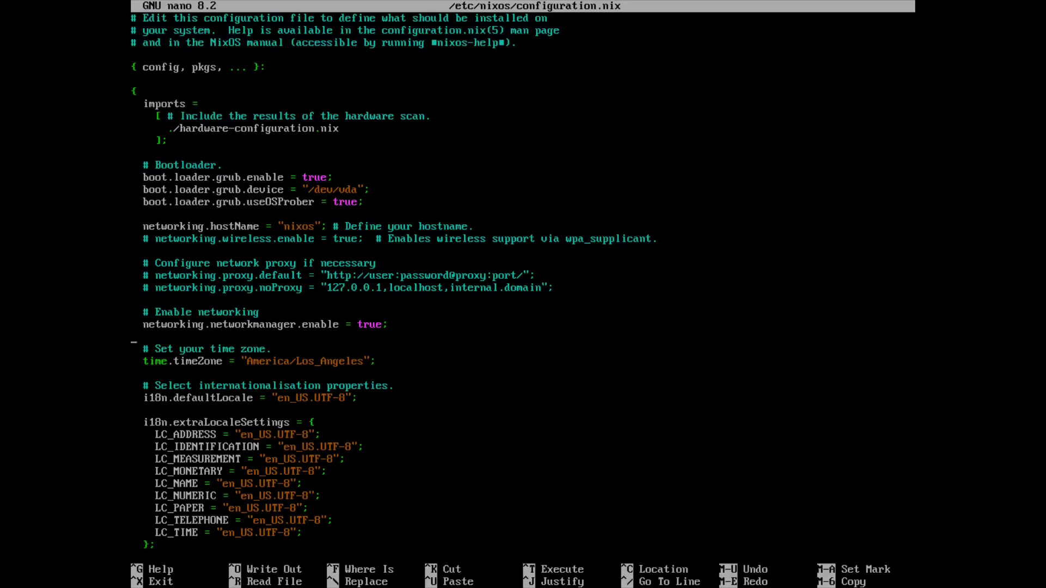
key(Return)
key(Return)
key(Up)
text(service)
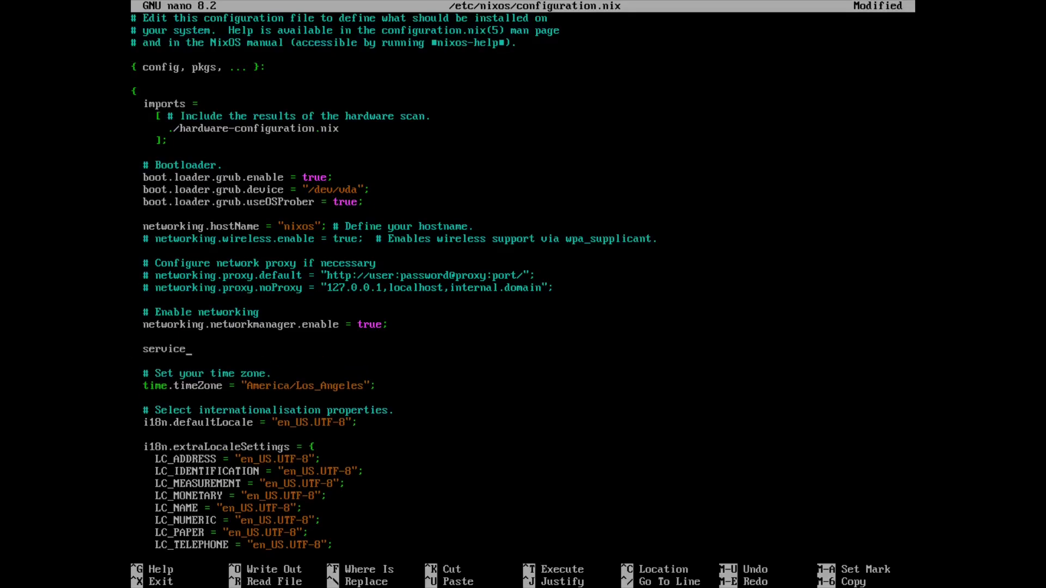
text(s.xserver.)
text(enable = true;)
key(Return)
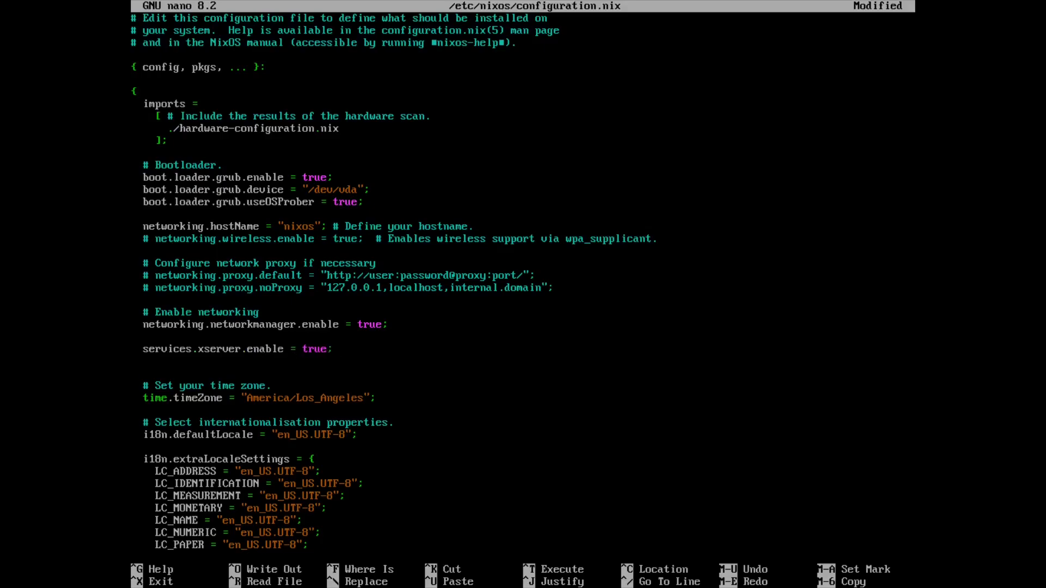
text(ser)
text(vices.xser)
text(ver.)
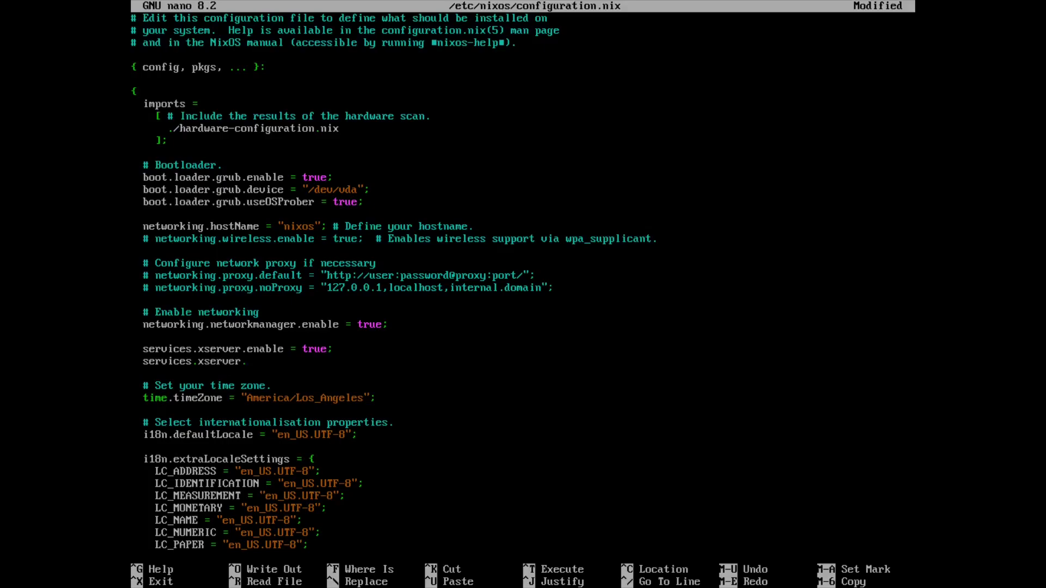
text(wind)
key(BackSpace)
key(BackSpace)
text(m)
key(BackSpace)
key(BackSpace)
text(ndowM)
text(anager.dwm.)
text(enable = )
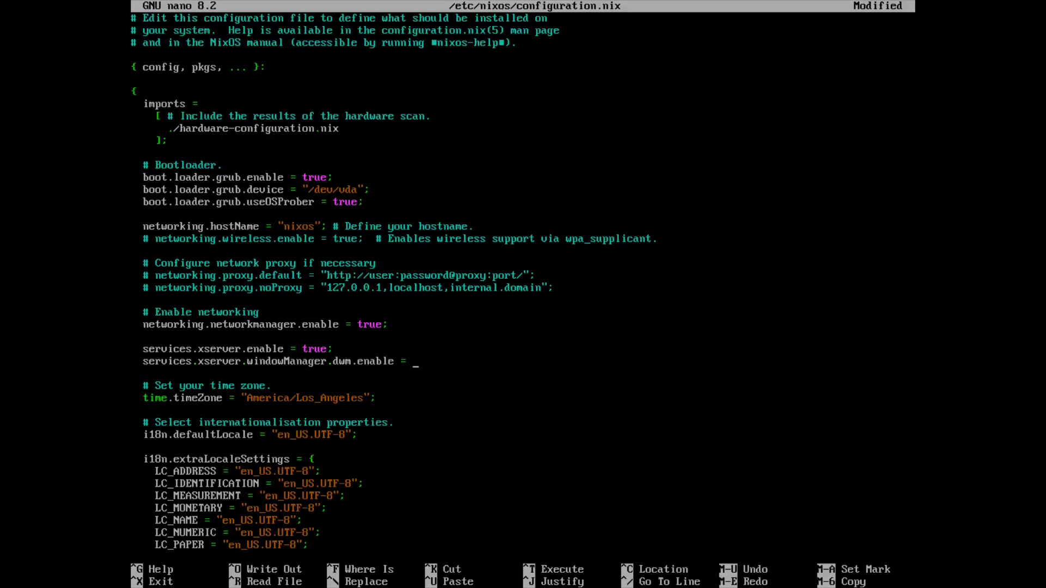
text(true;)
key(Return)
key(BackSpace)
Step: Add dmenu, st, fastfetch and brave to the system packages list
key(Down)
key(Down)
key(Down)
key(Down)
key(Down)
key(Down)
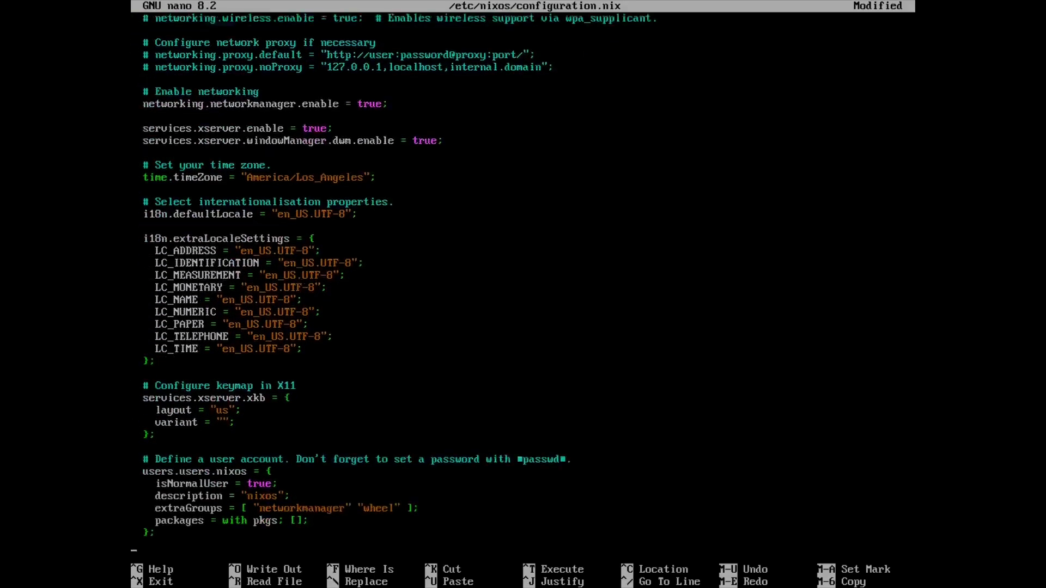
key(Down)
key(Down)
key(Down)
key(Down)
key(Down)
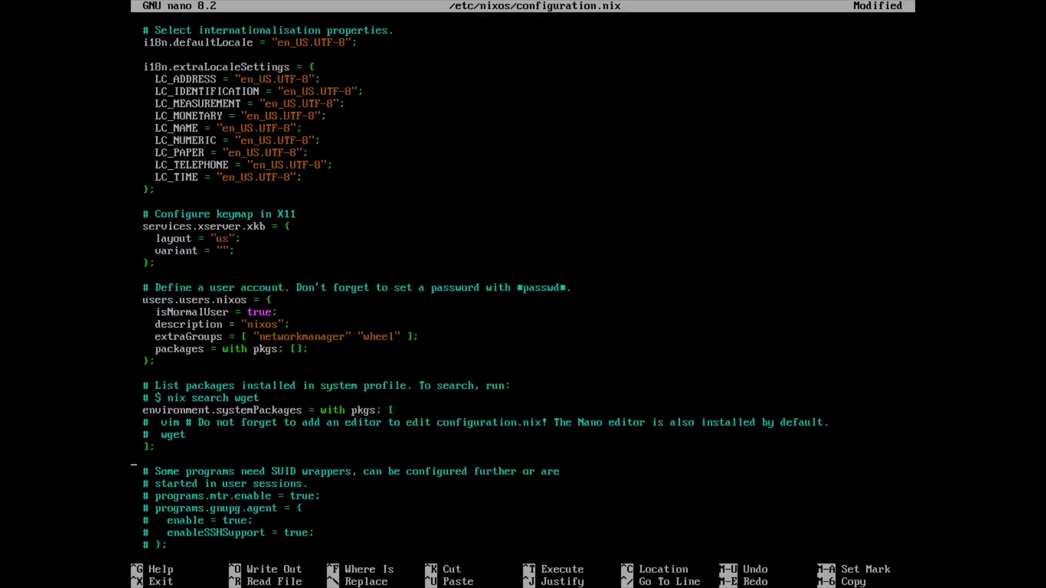
key(Return)
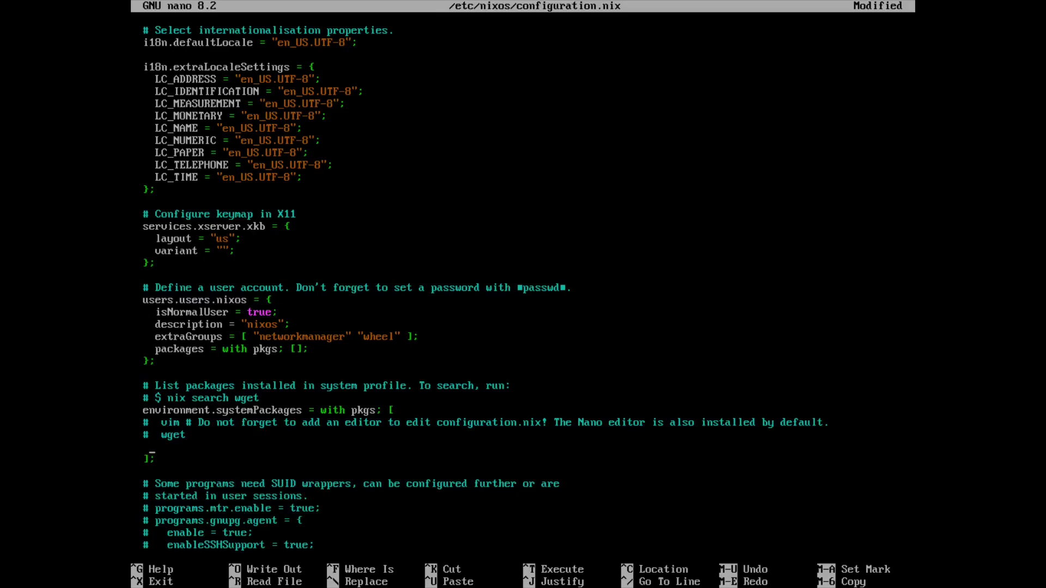
text(dm)
text(enu)
key(Return)
text(st)
key(Return)
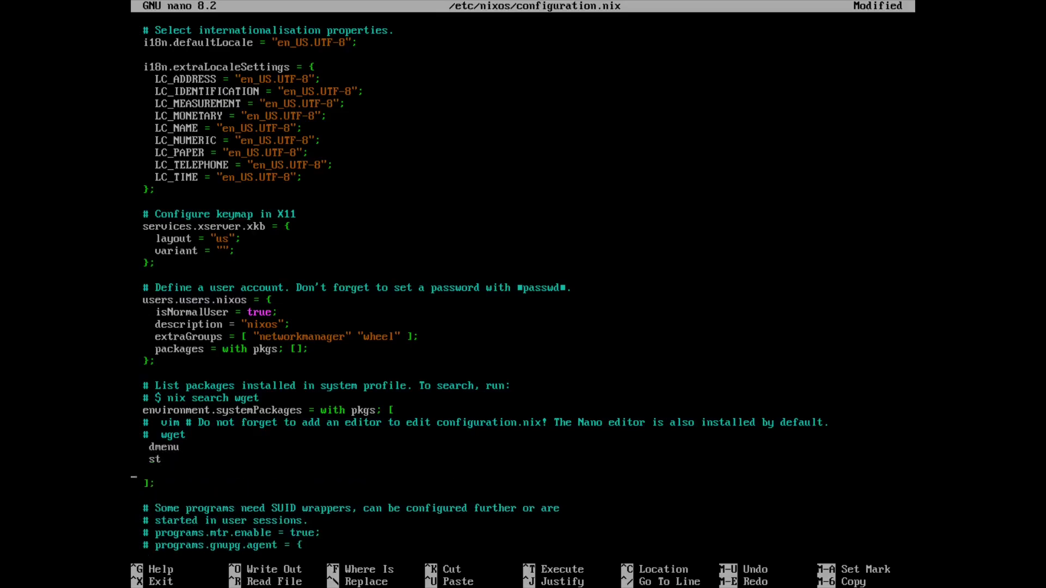
text(fastfet)
text(ch)
key(Return)
text(bra)
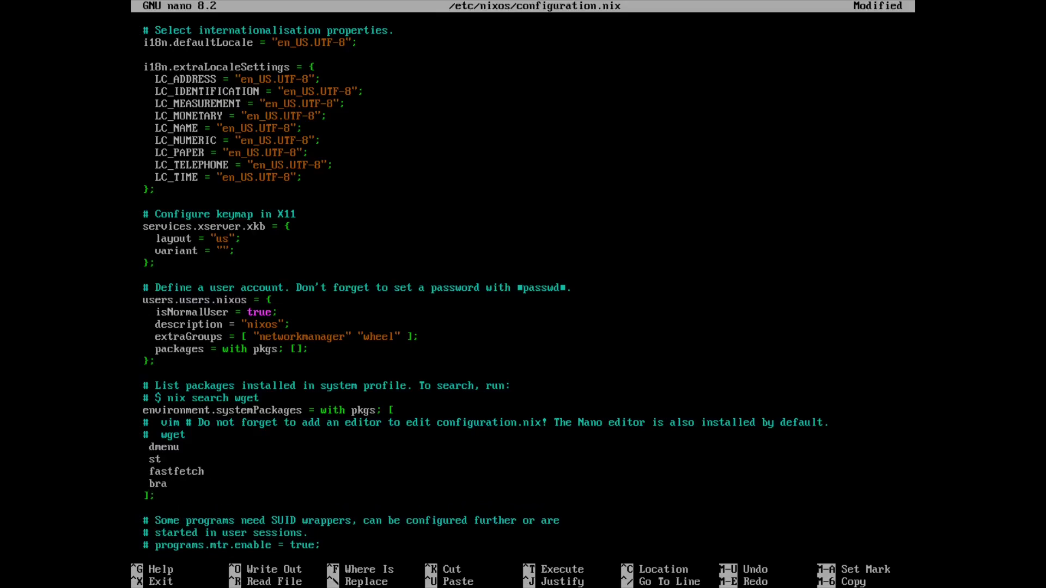
text(ve)
Step: Save configuration.nix and exit nano
key(ctrl+o)
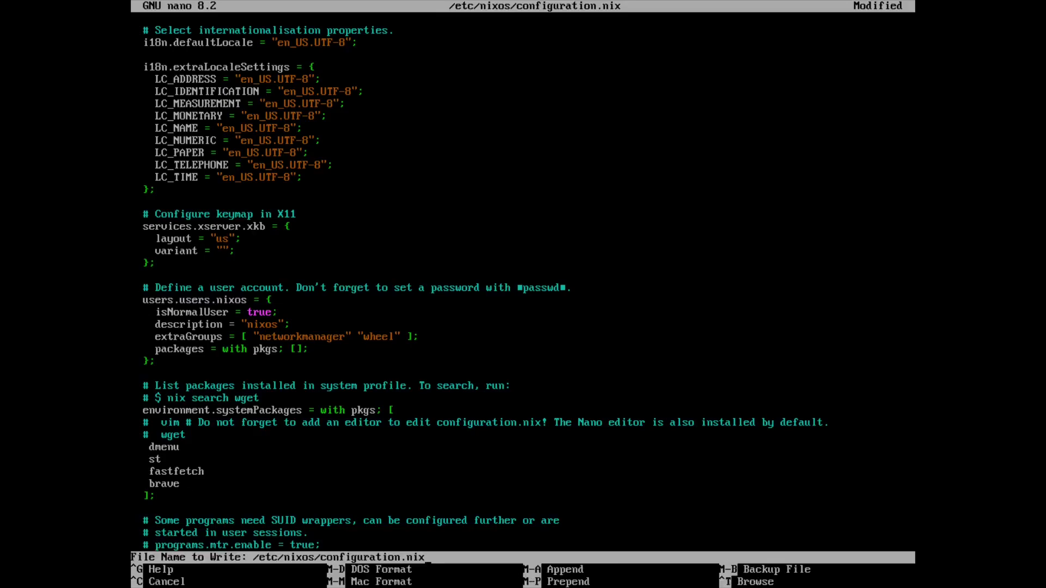
key(Return)
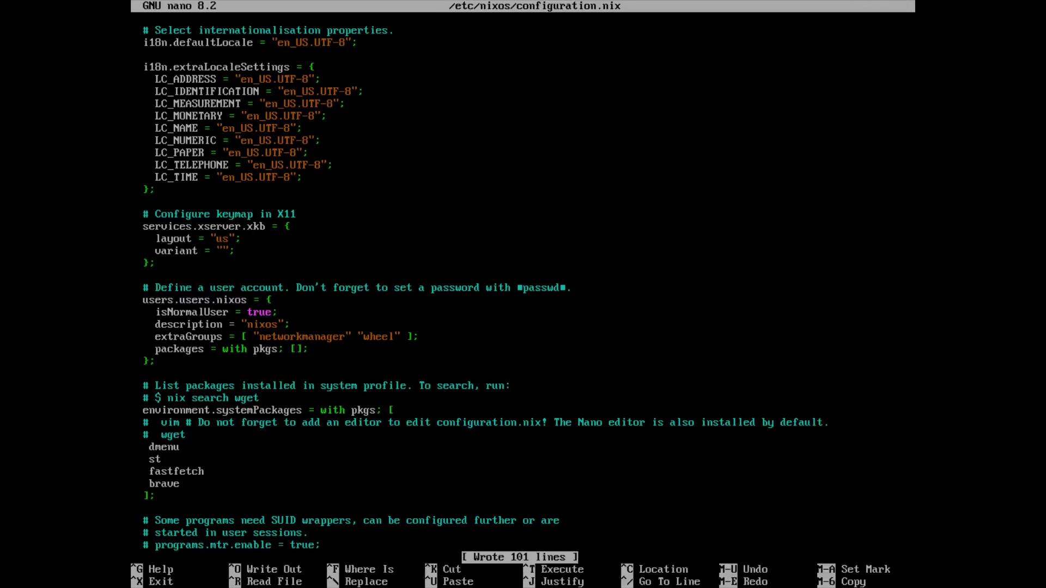
key(ctrl+x)
Step: Apply the configuration with sudo nixos-rebuild switch, then reboot the VM
text(sudo)
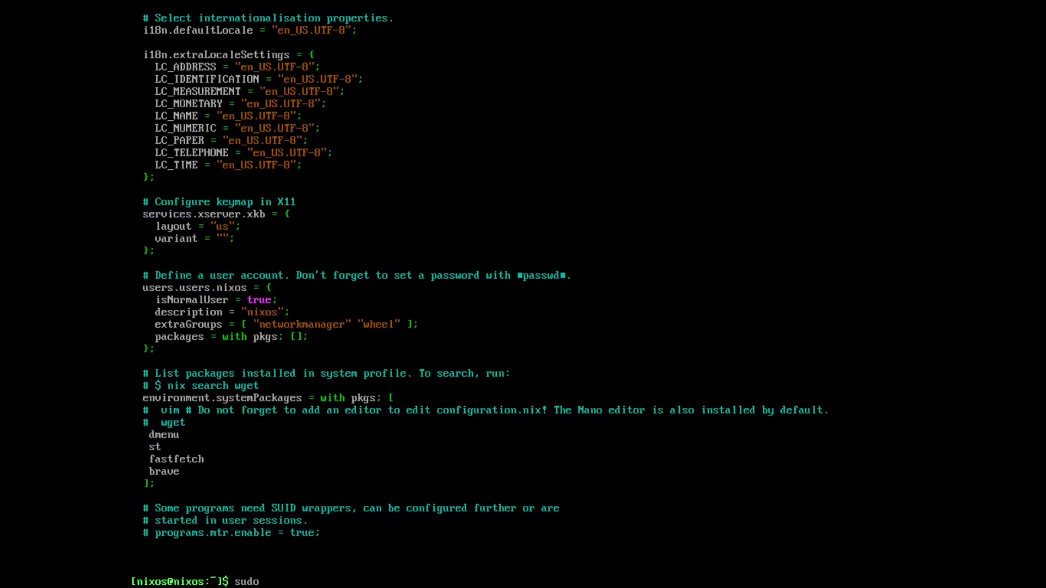
text( nixos-)
text(rebuild swit)
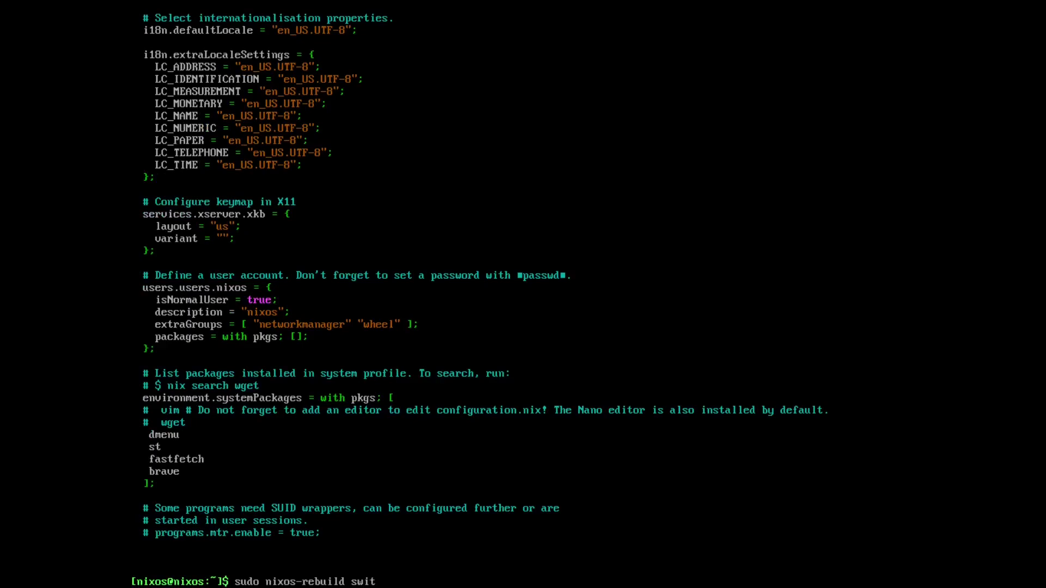
text(ch)
key(Return)
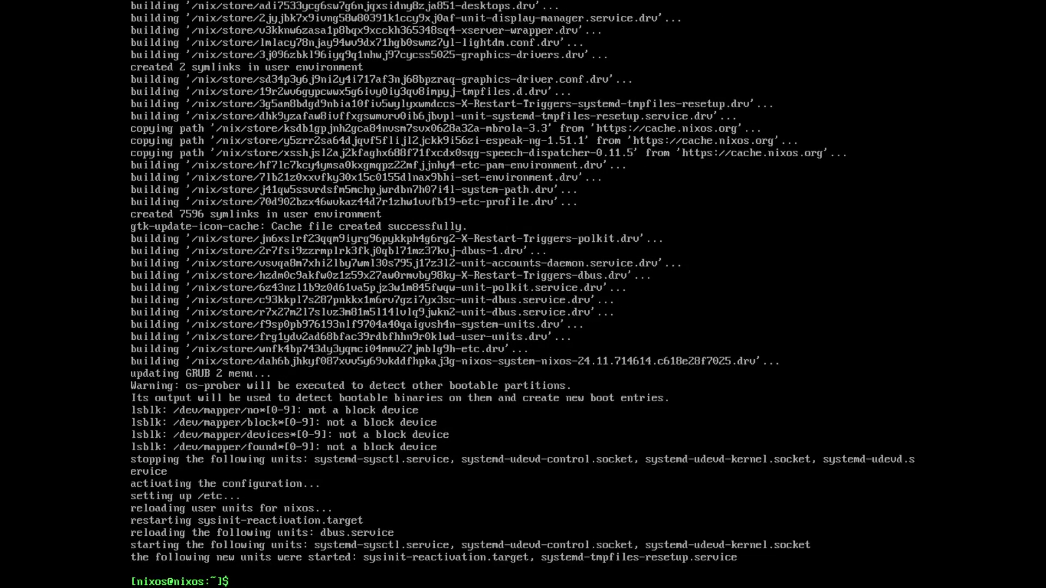
text(reboot)
key(Return)
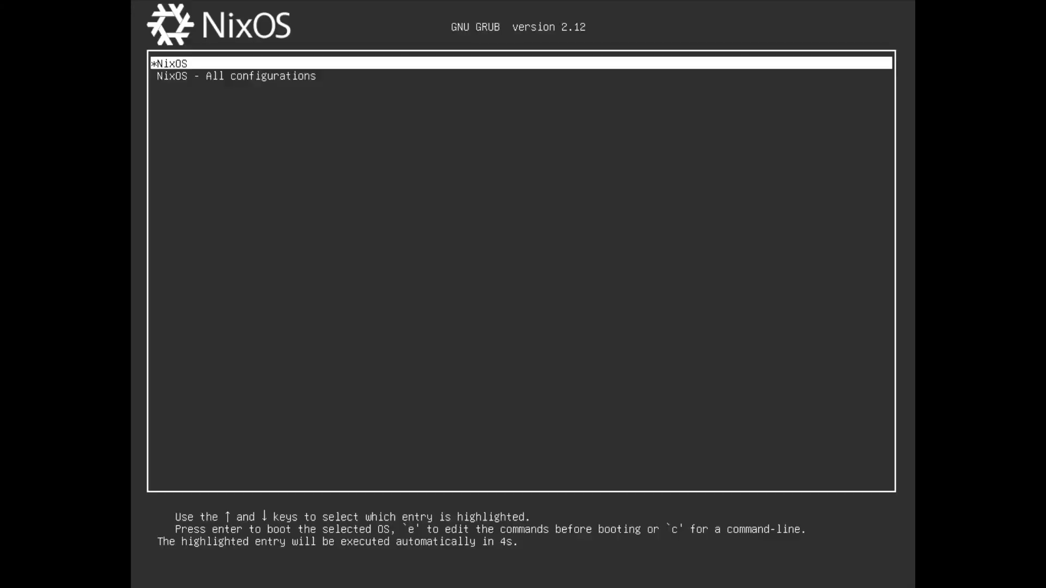
Step: Boot the default NixOS GRUB entry into the dwm session
key(Return)
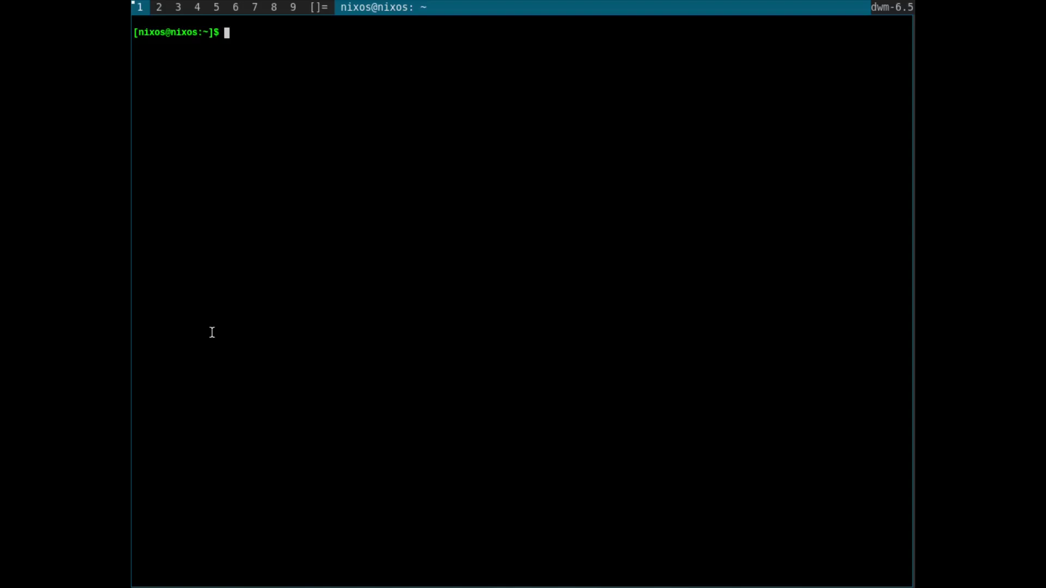
Step: List modes with xrandr, set Virtual-1 to 1920x1080, and enlarge the st font
text(xra)
key(BackSpace)
text(andr)
key(Return)
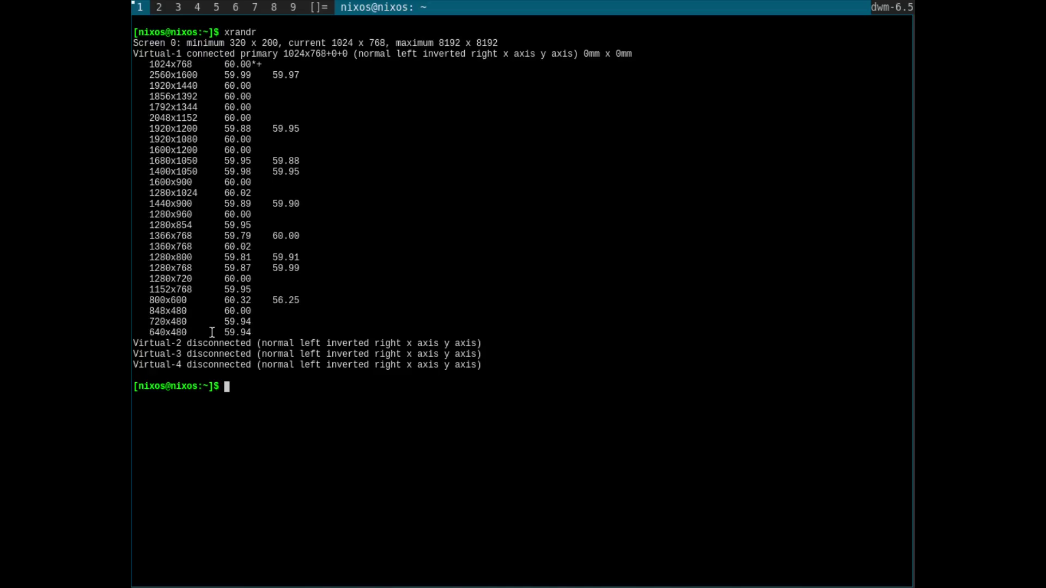
text(xra)
text(ndr -)
text(-output )
text(Virtual-1 )
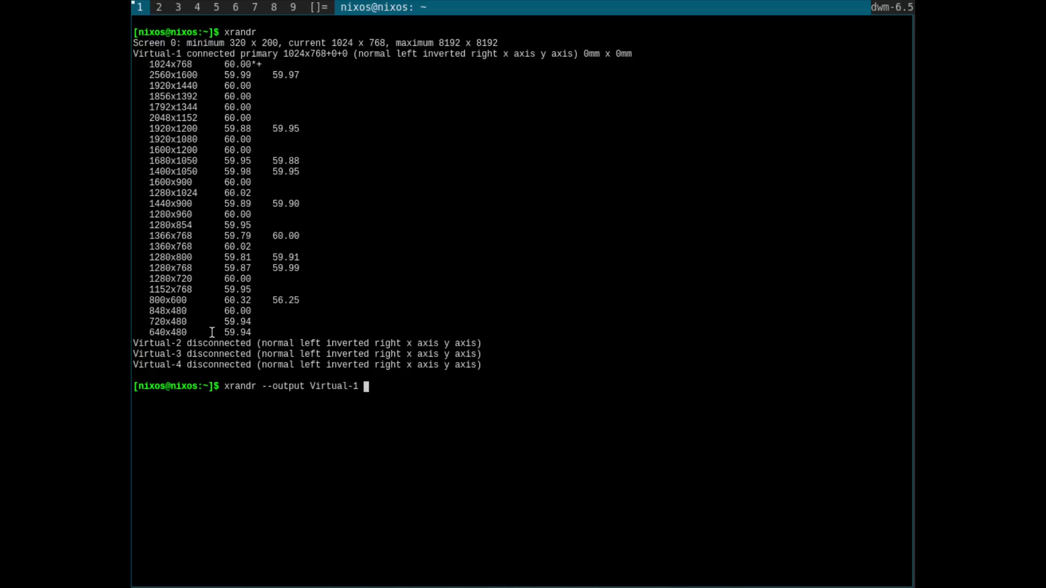
text(-)
text(-mode 1)
text(920x108)
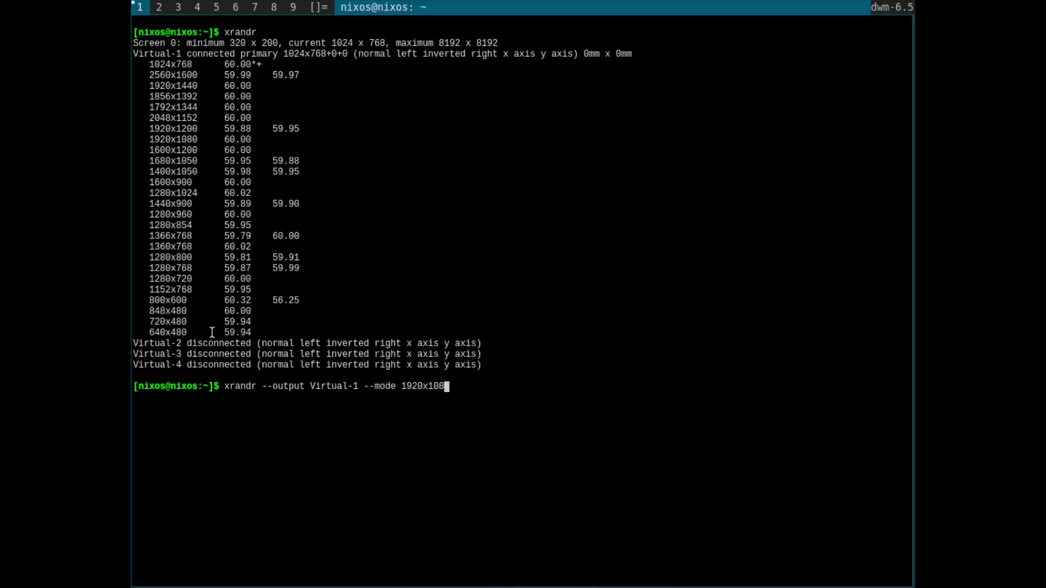
text(0)
key(Return)
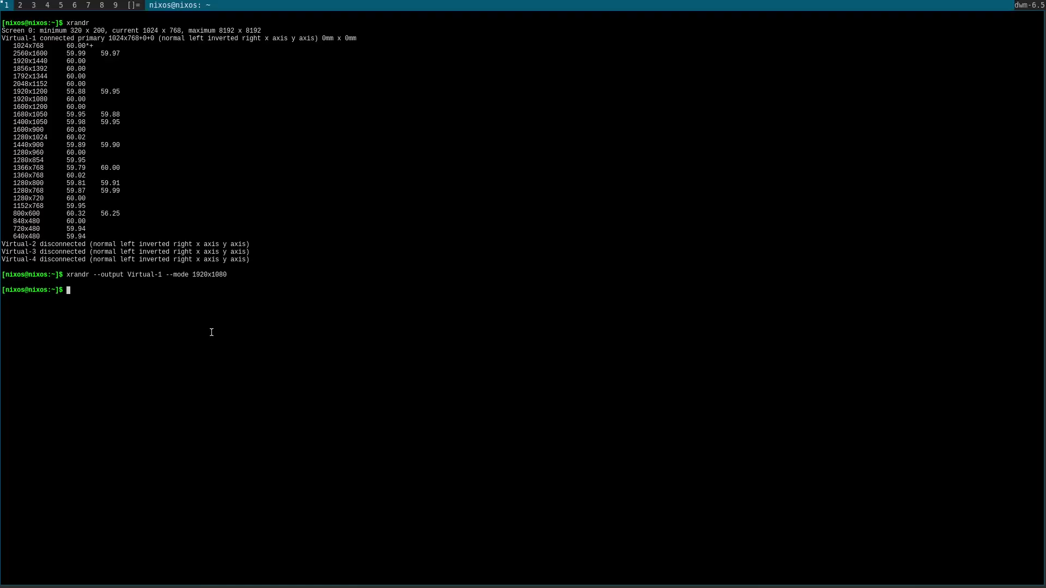
key(ctrl+shift+Page_Up)
key(ctrl+shift+Page_Up)
key(ctrl+shift+Page_Up)
key(ctrl+shift+Page_Up)
Step: Clear the terminal and run fastfetch to show the NixOS system summary
text(c)
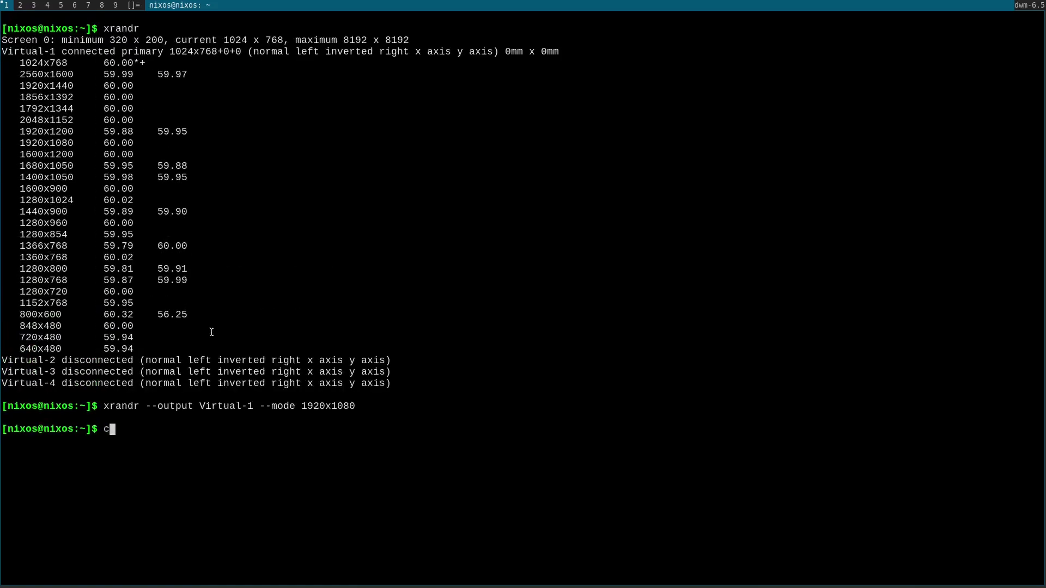
text(lear)
key(Return)
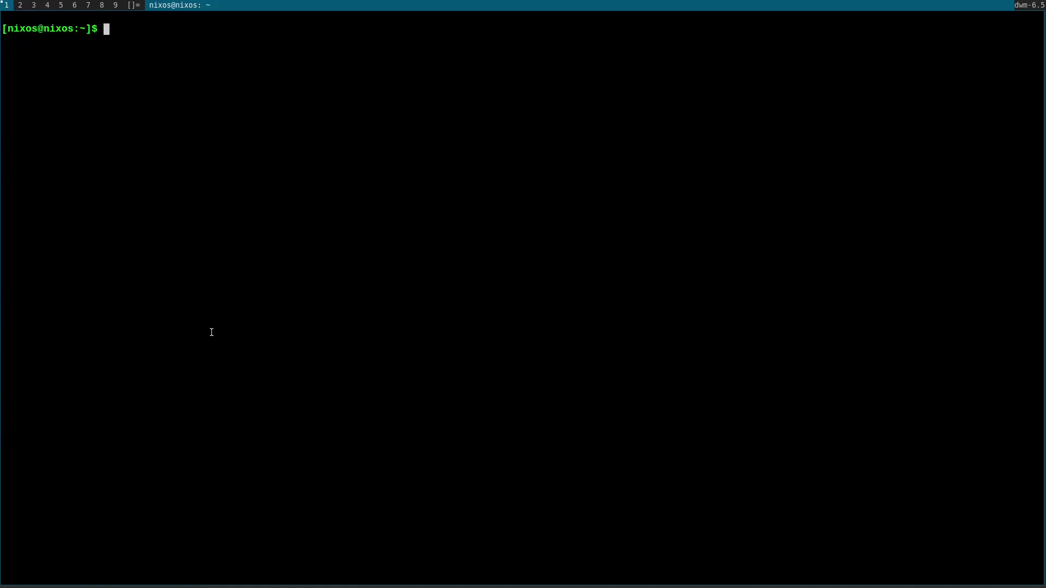
text(fastfetch)
key(Return)
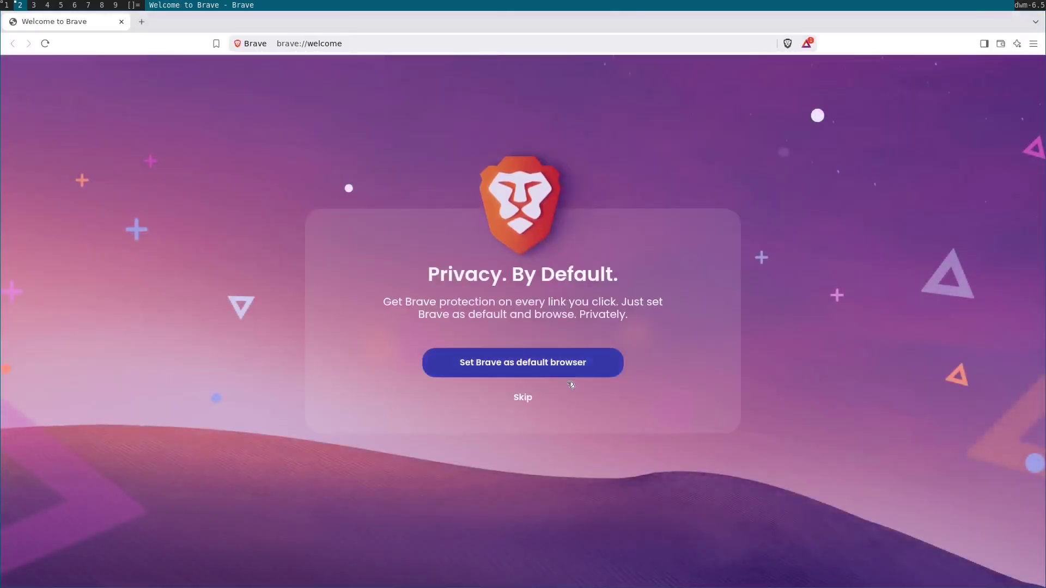
Step: Skip default browser, pick dark mode, decline Brave Search contribution, and disable product insights
click(523, 398)
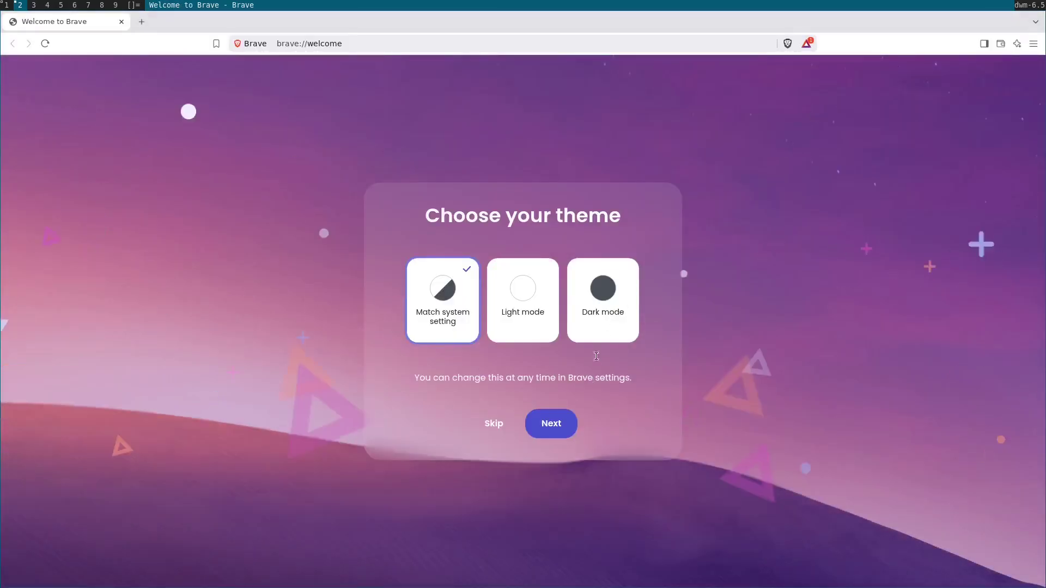
click(607, 334)
click(553, 431)
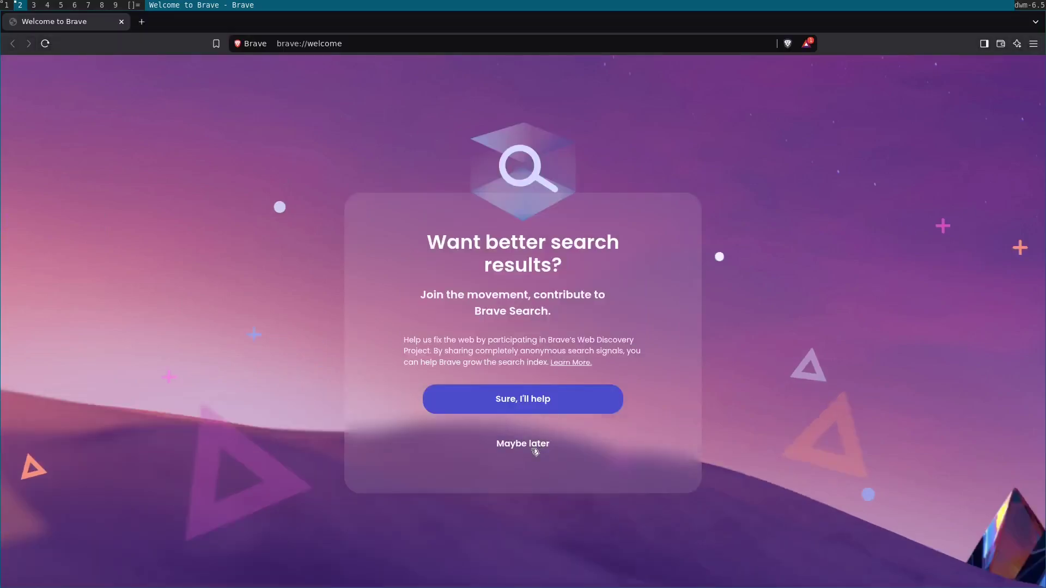
click(534, 451)
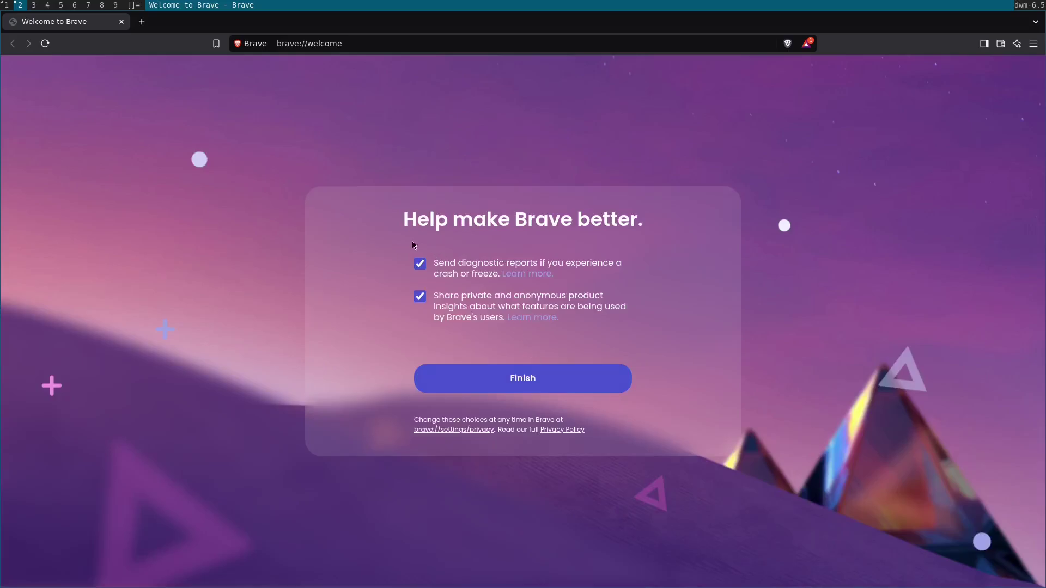
click(421, 296)
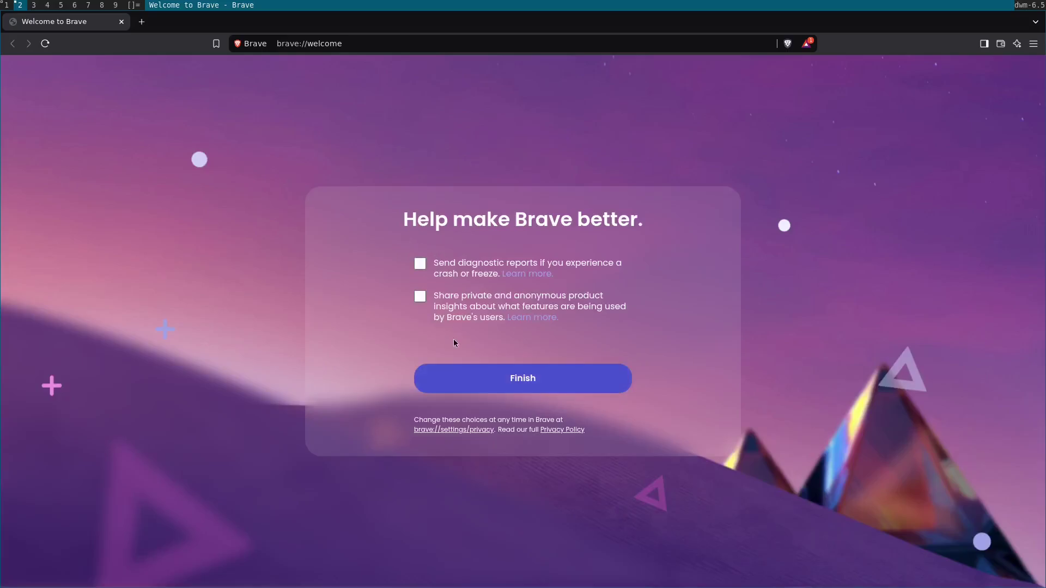
click(474, 378)
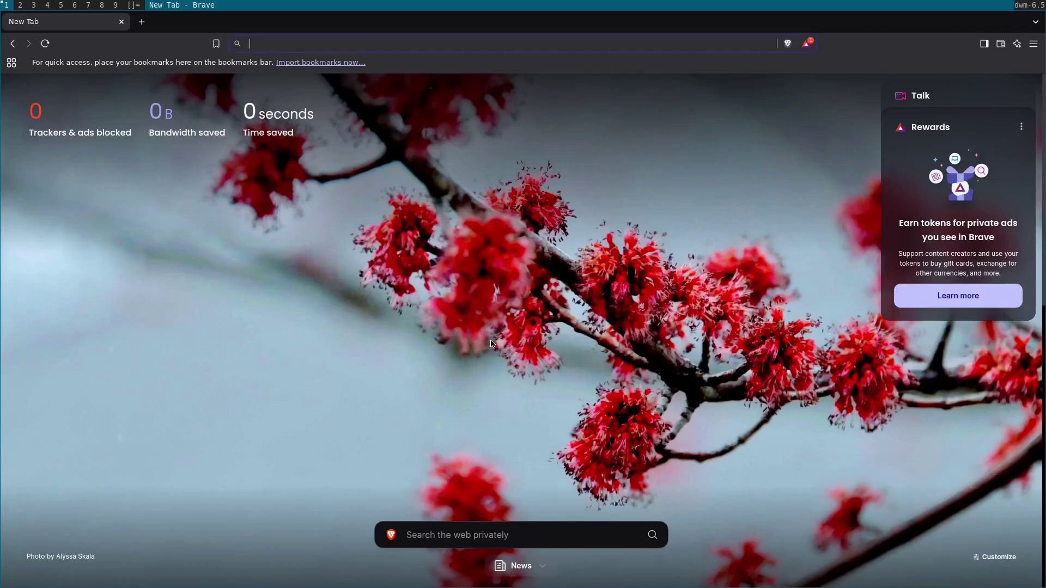
Step: Visit github.com/bdjarmor/nixos, which returns a 404, and set page zoom to 90%
text(github)
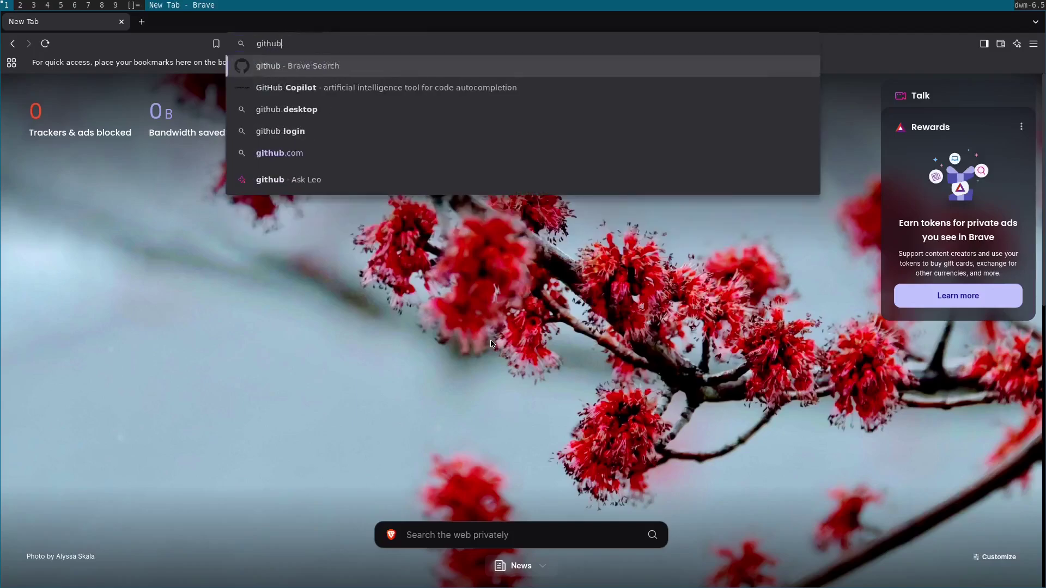
text(.com/)
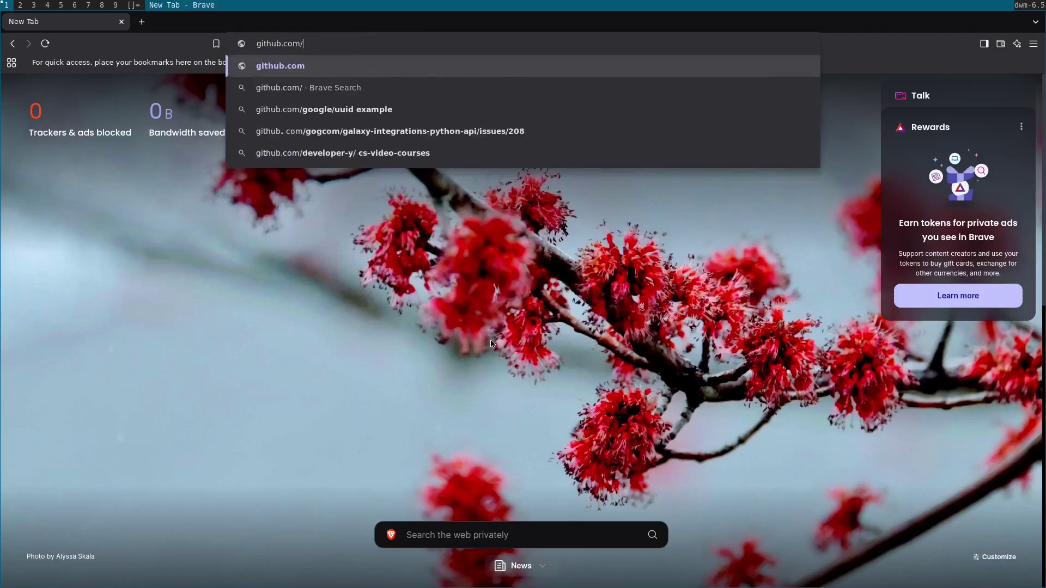
text(bdjarmor/)
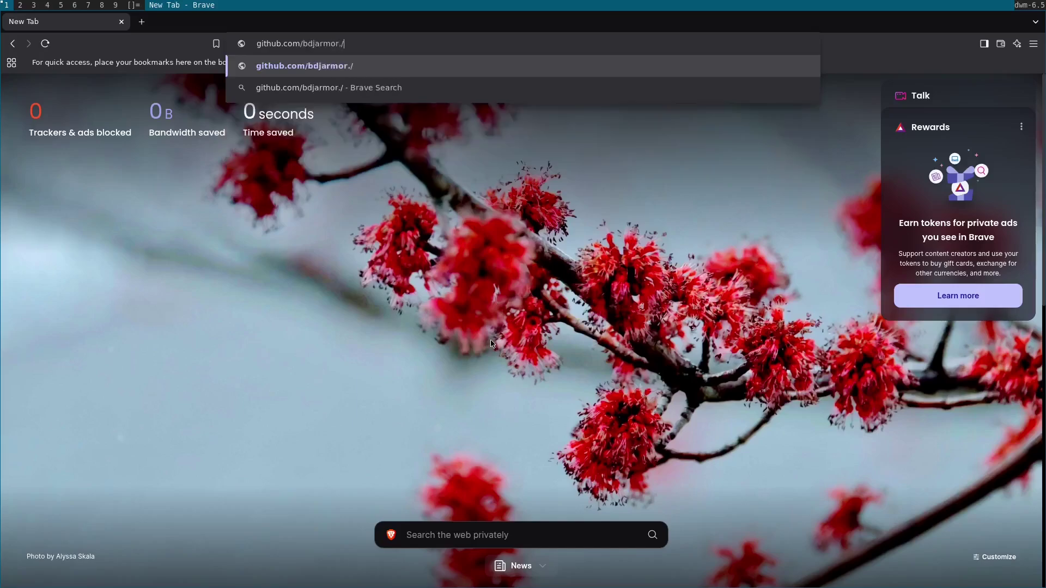
key(BackSpace)
text(/)
text(nixos)
key(Return)
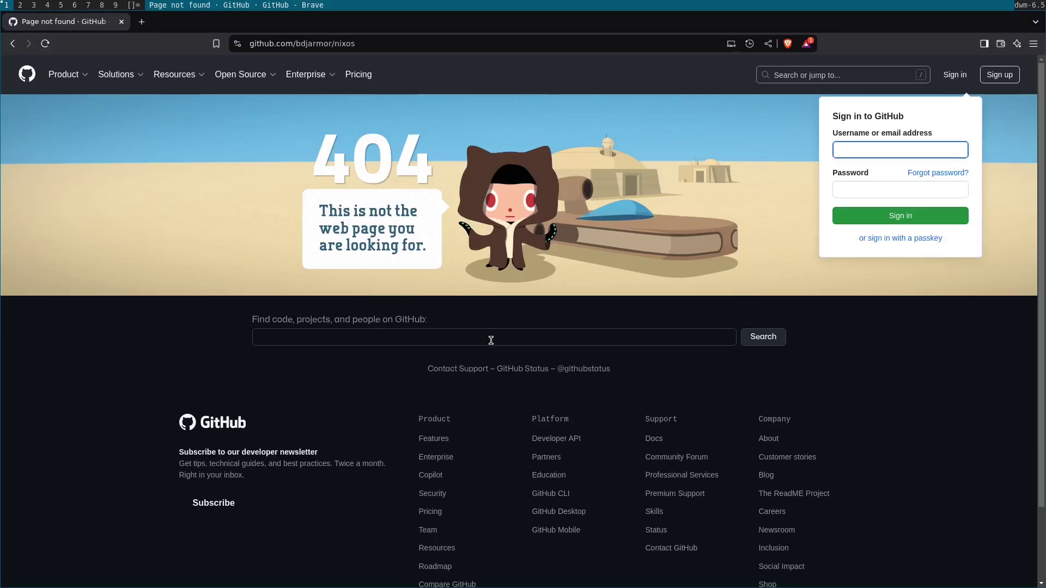
key(ctrl+plus)
key(ctrl+minus)
key(ctrl+minus)
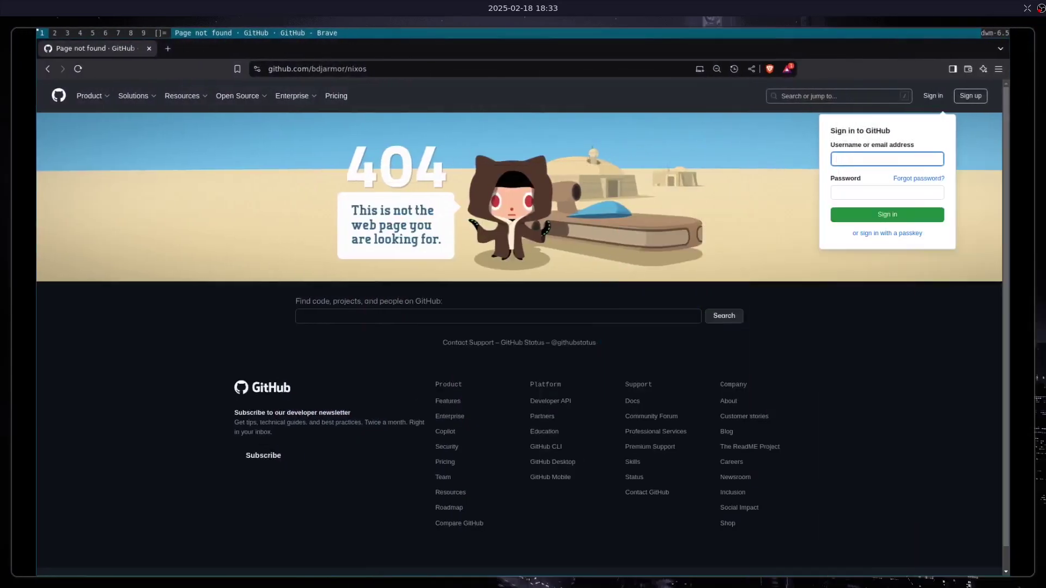
Step: Send the Brave window with GitHub's 404 page to dwm's second tag and view it
click(298, 314)
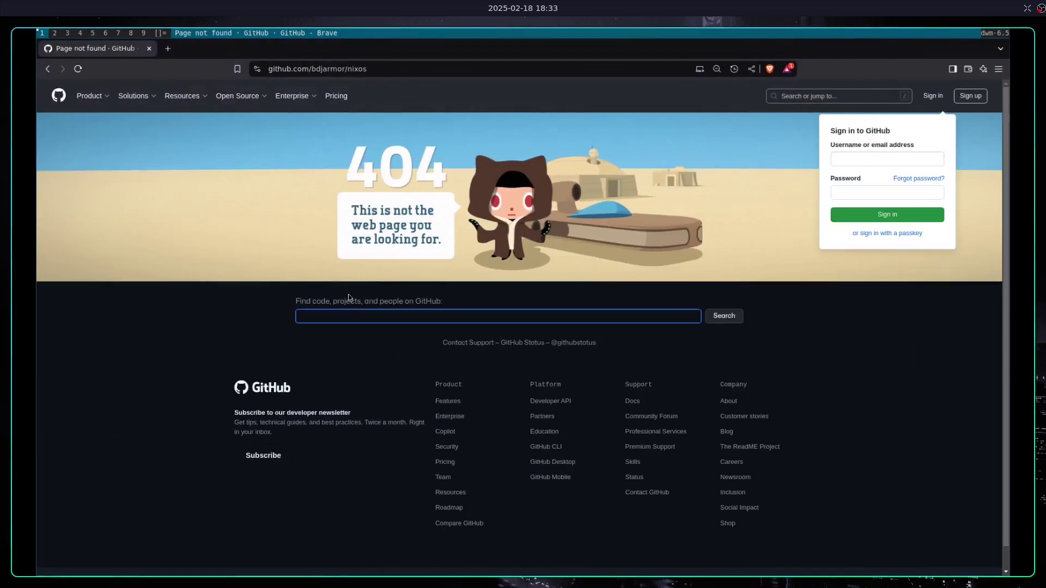
text(f)
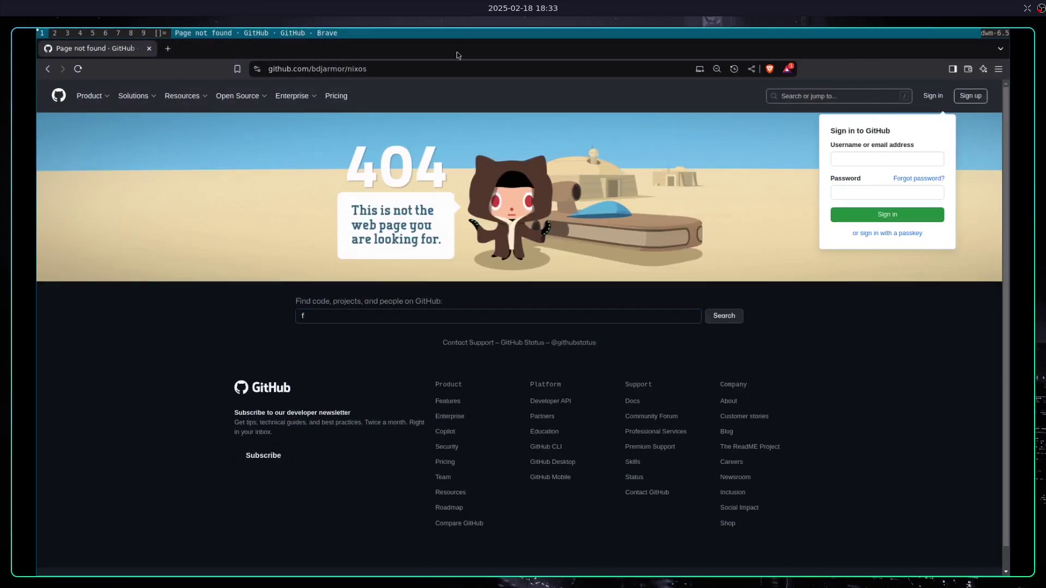
click(455, 68)
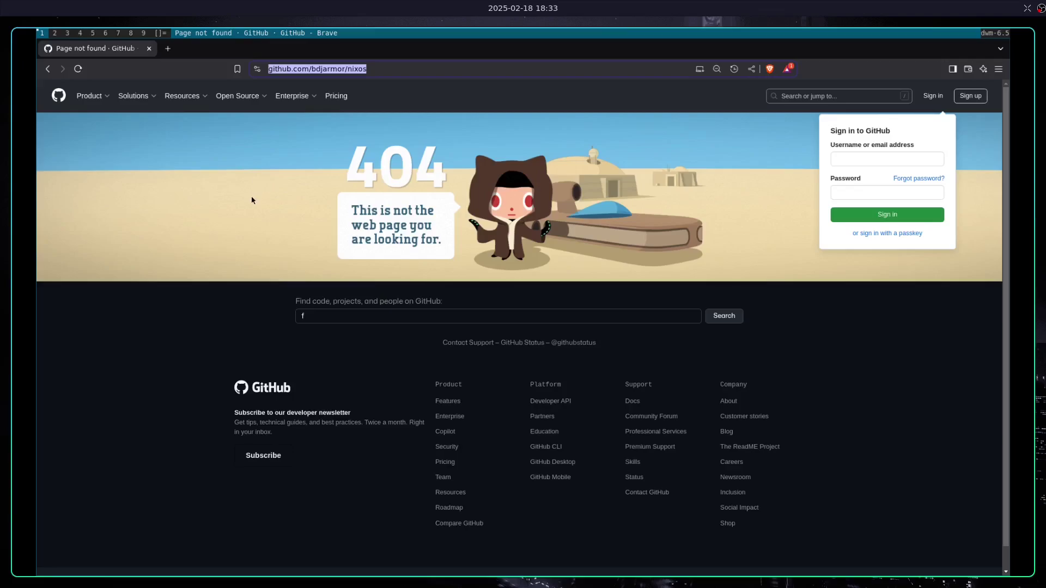
key(ctrl+w)
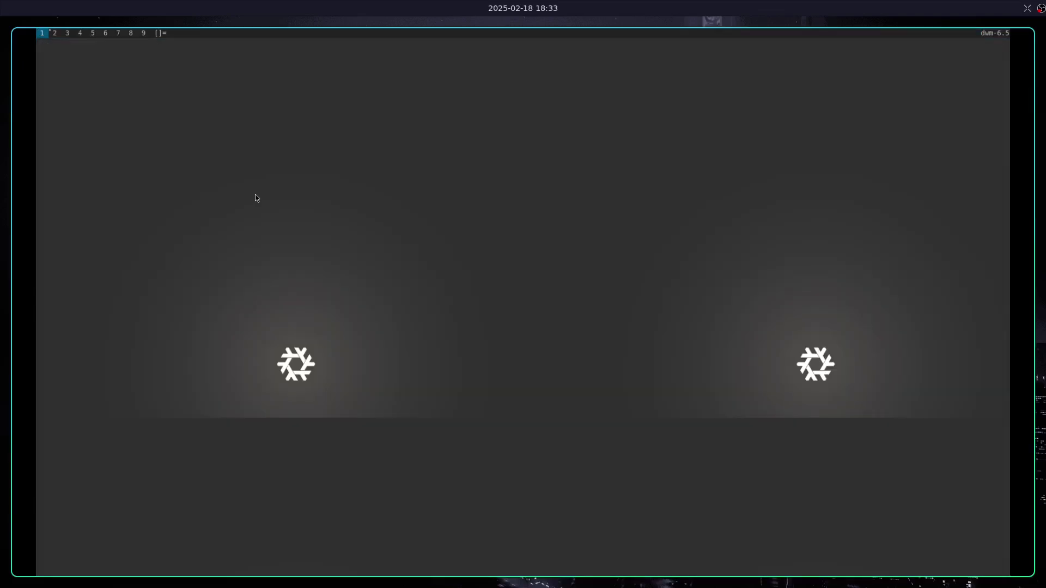
key(super+2)
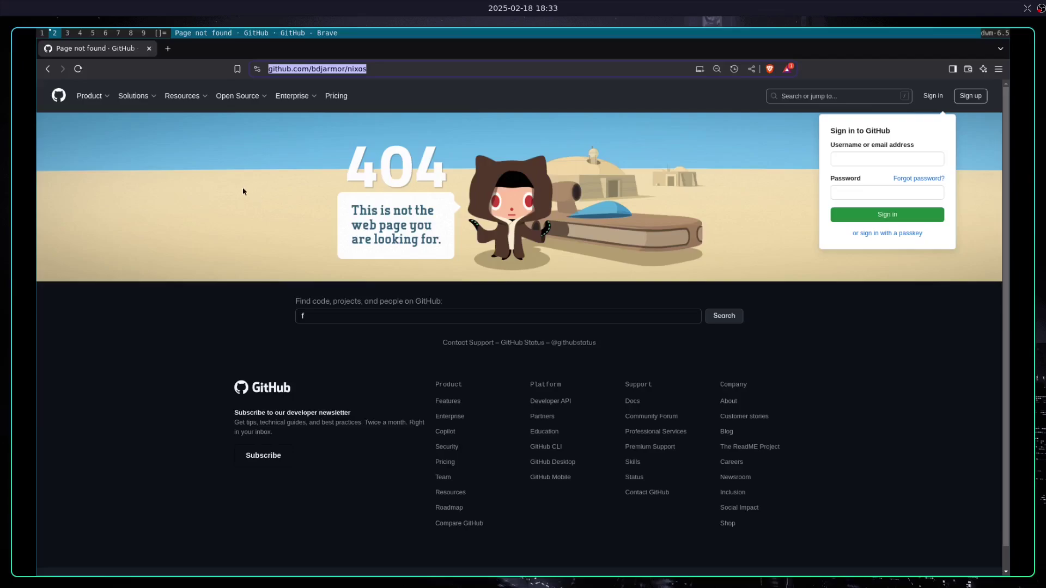